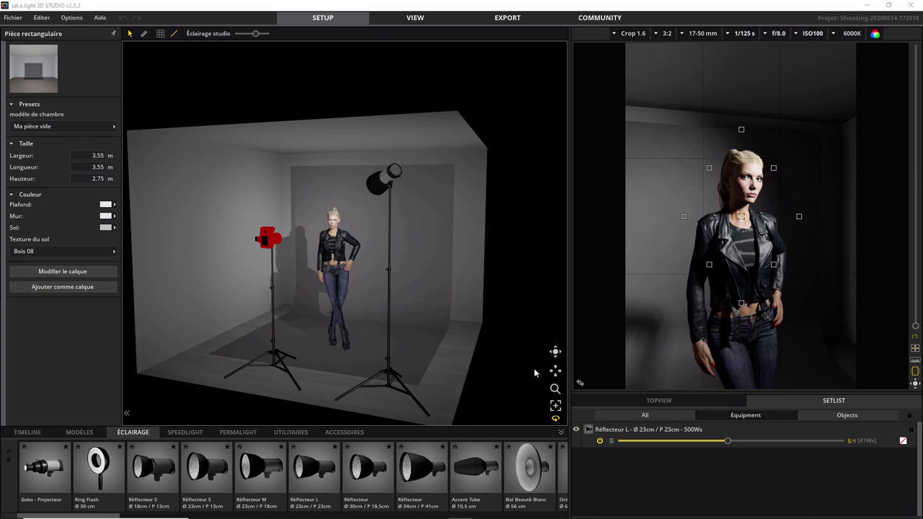
Select the red camera on its tripod in the studio view to bring up its Camera panel.
click(267, 228)
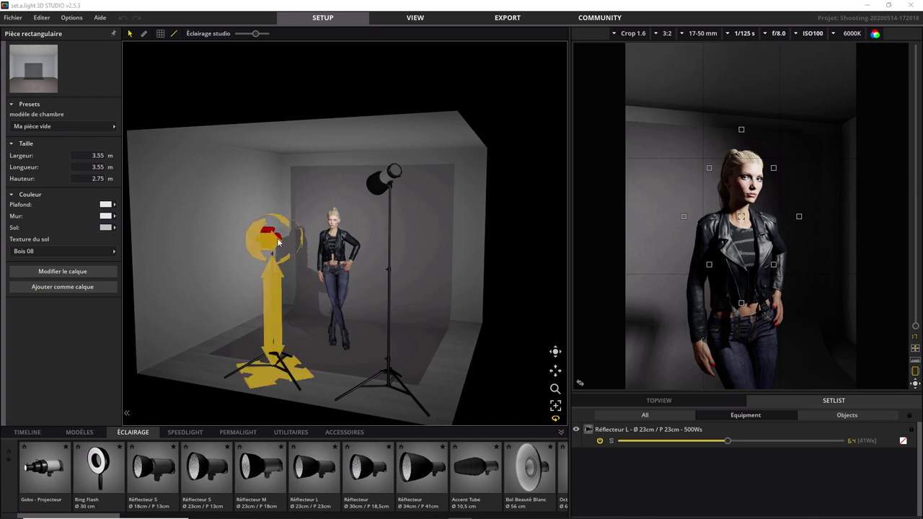
click(287, 361)
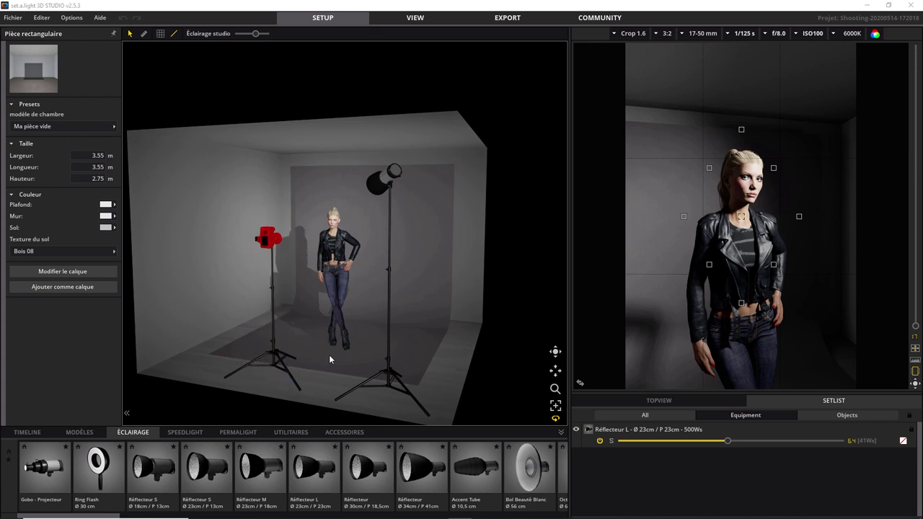
click(278, 363)
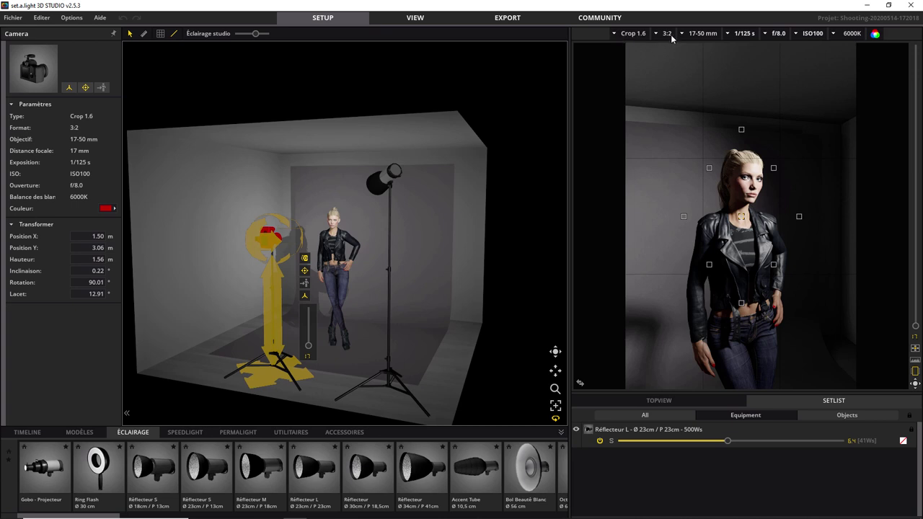
click(618, 38)
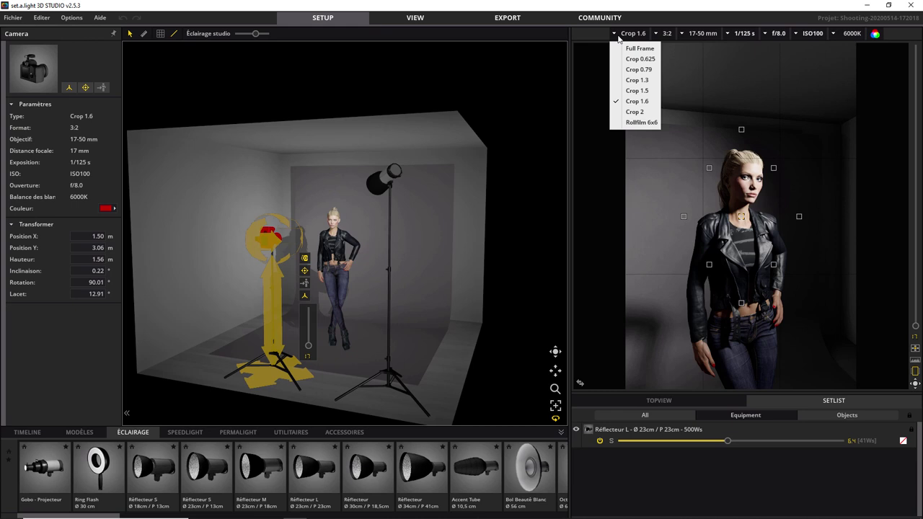
click(631, 49)
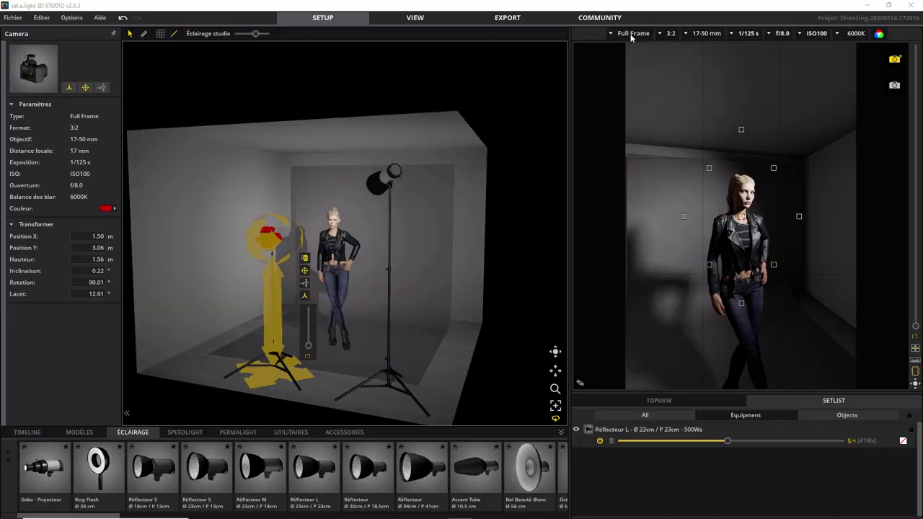
click(631, 34)
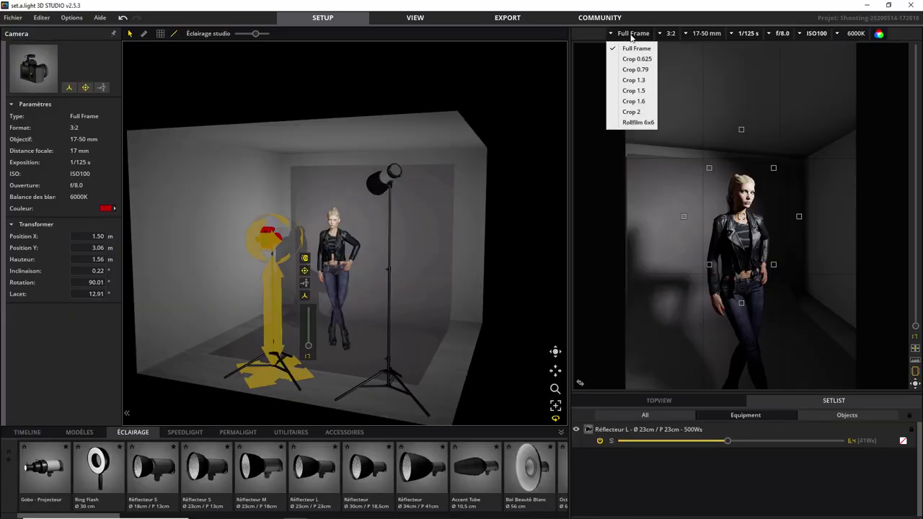
click(634, 102)
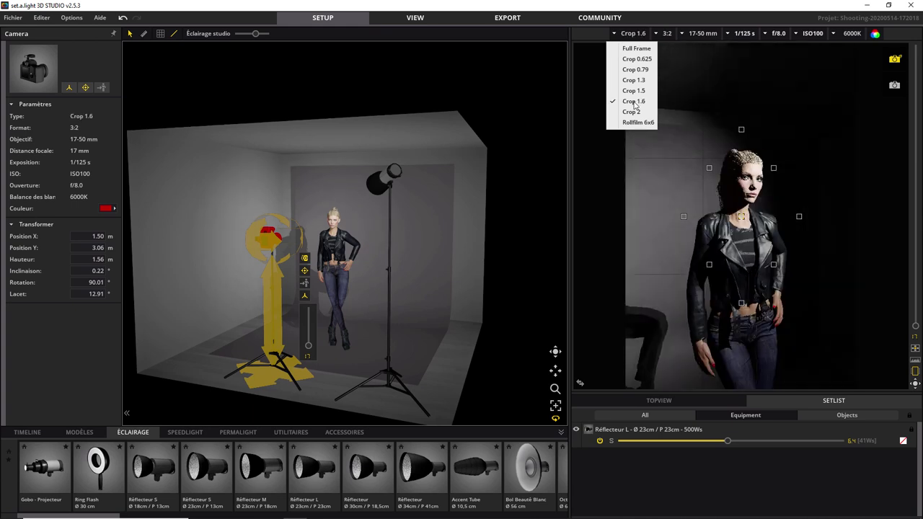
click(664, 35)
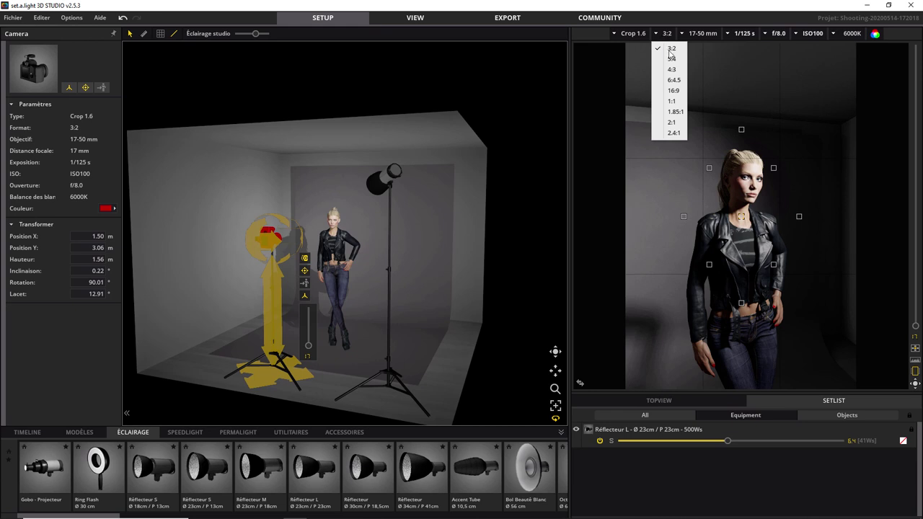
Try the 5:4 and 16:9 aspect ratios, settle back on 3:2, and show the lens list.
mouse_move(740, 217)
click(674, 63)
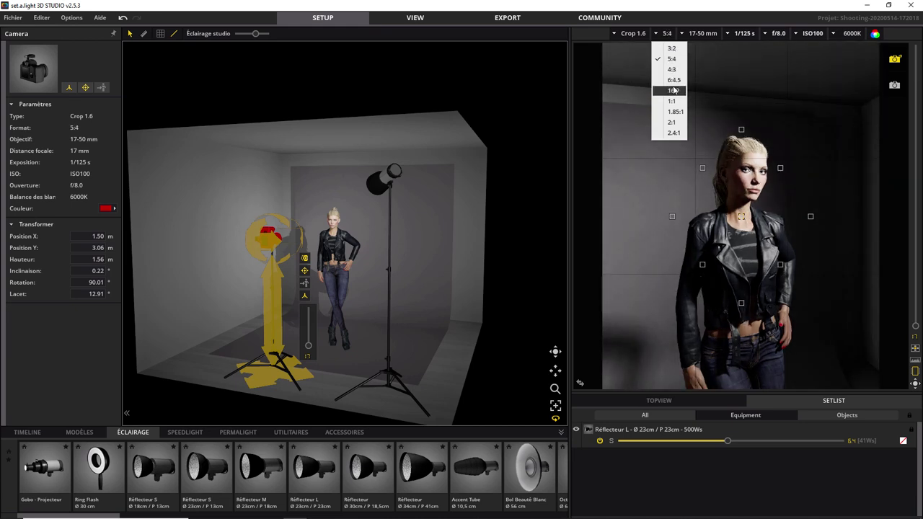
click(673, 90)
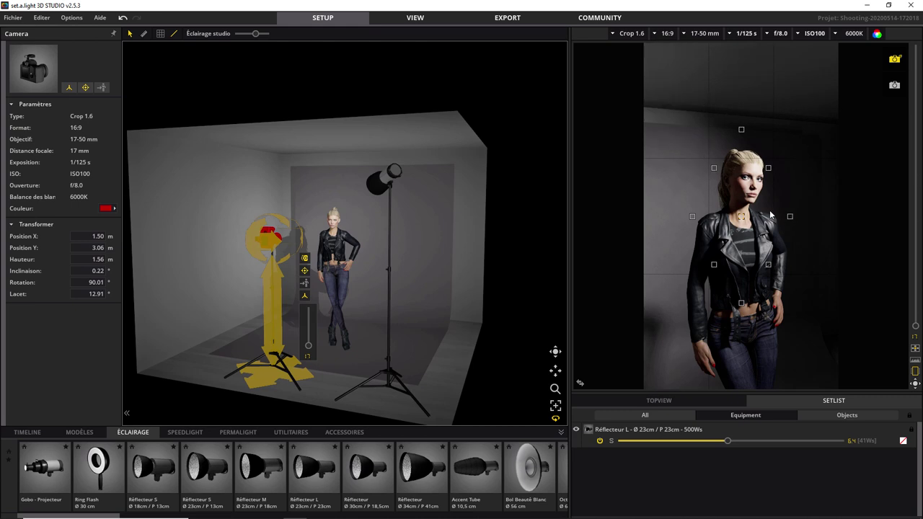
click(664, 34)
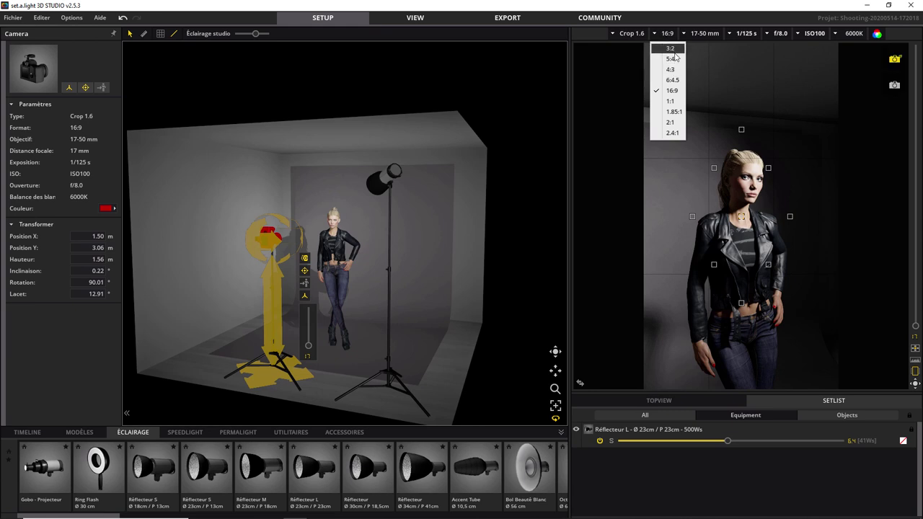
click(670, 49)
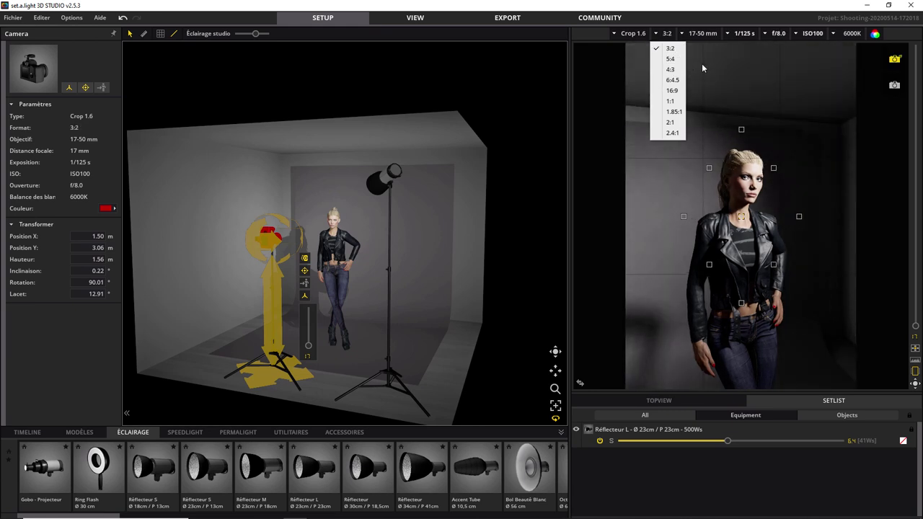
click(697, 34)
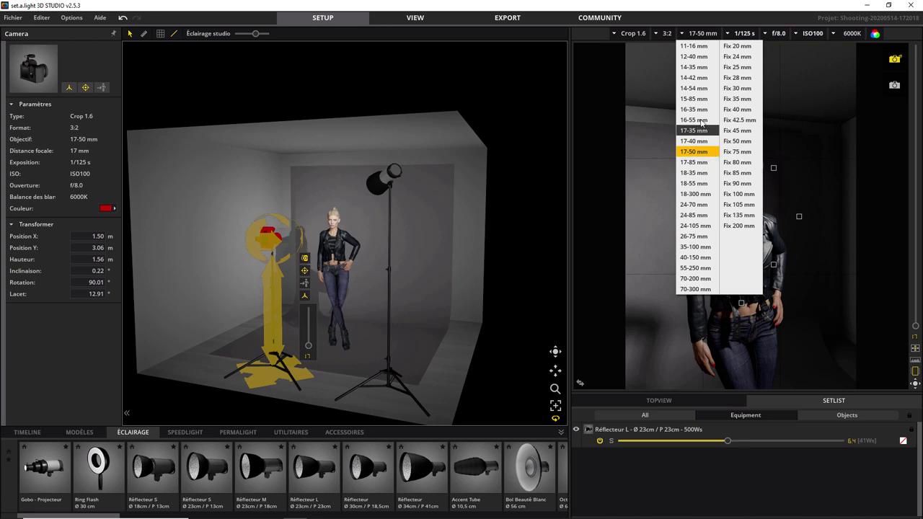
Dismiss the lens list without changing the 17-50 mm lens.
click(739, 34)
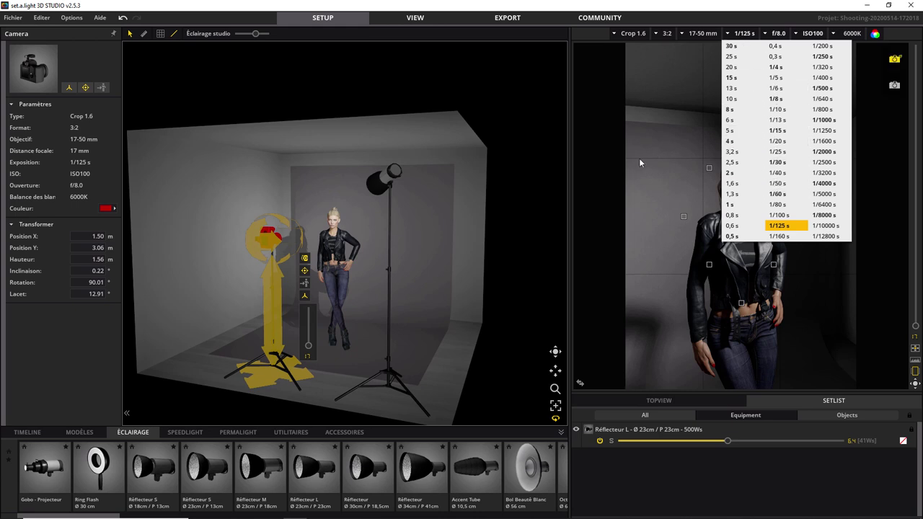
Set the camera shutter speed to 1/200 s and the aperture to f/5.6.
click(745, 34)
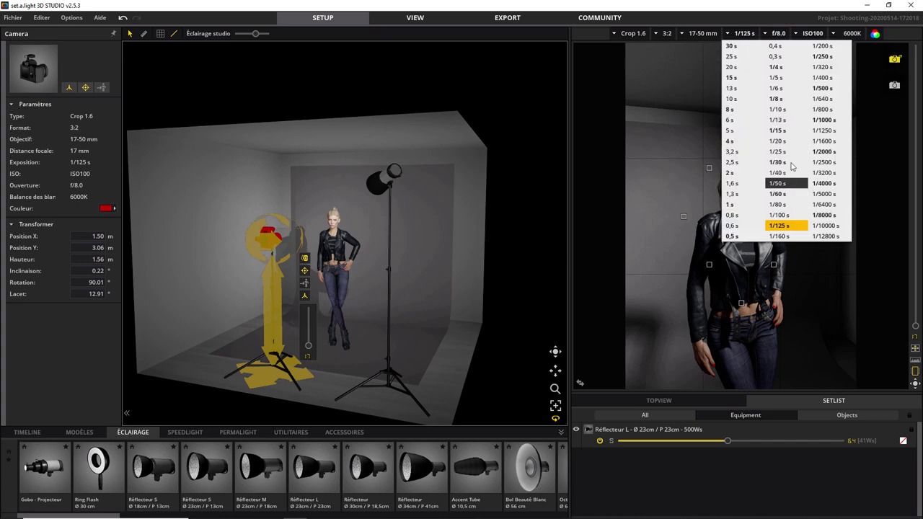
click(822, 45)
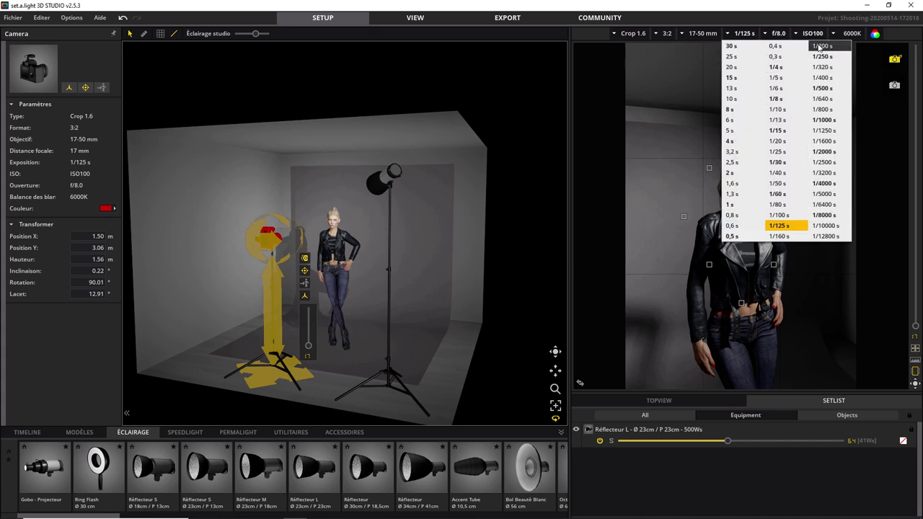
click(776, 37)
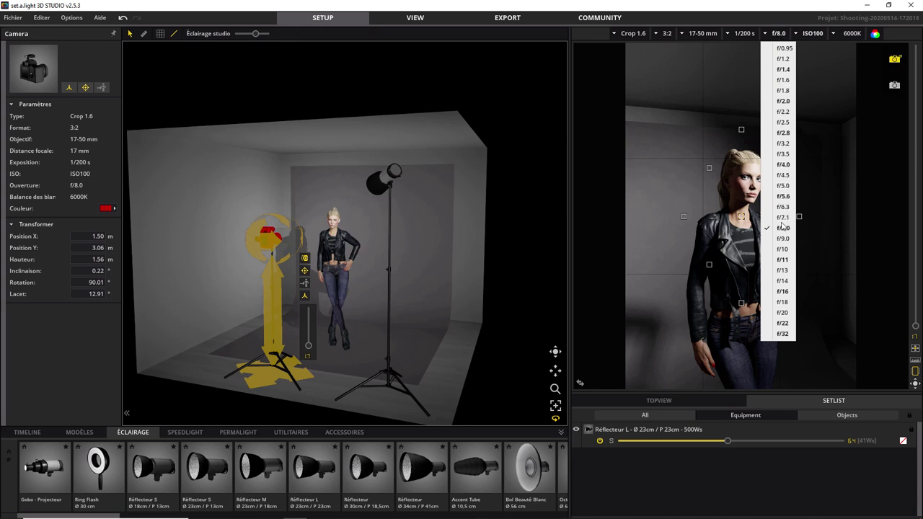
click(785, 197)
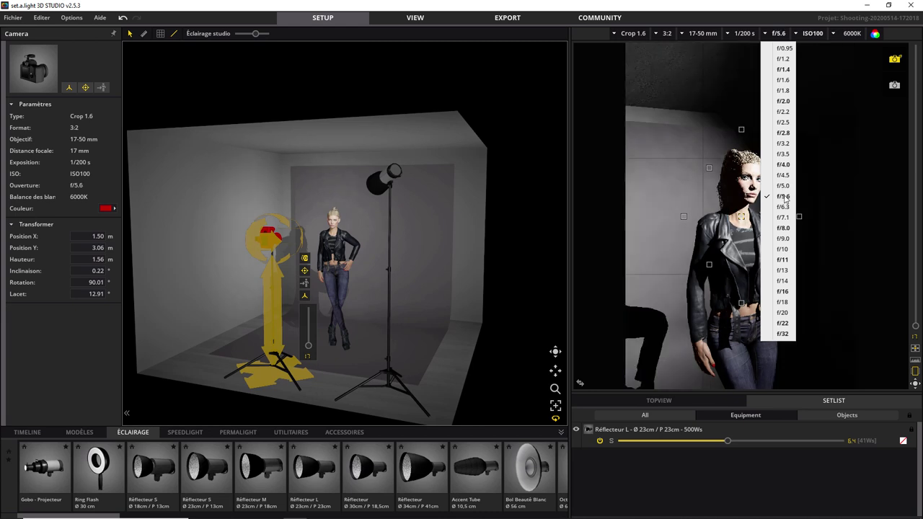
click(787, 33)
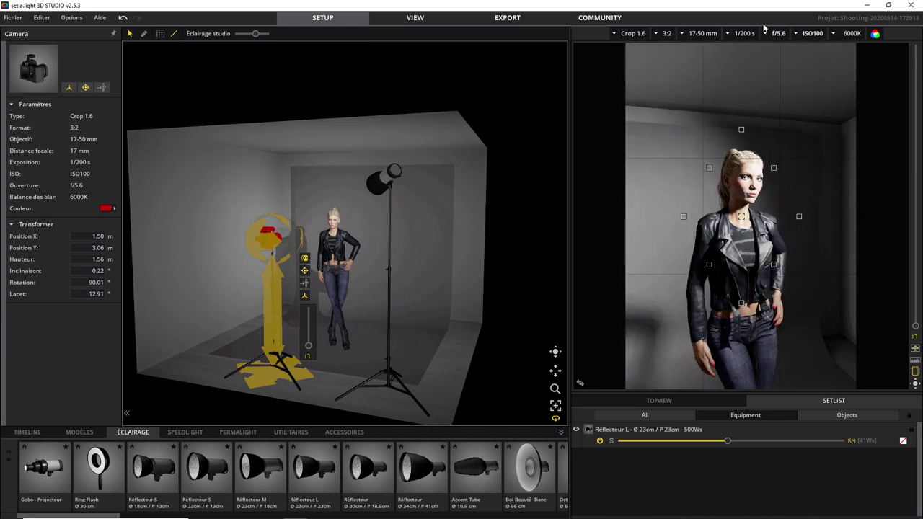
click(803, 34)
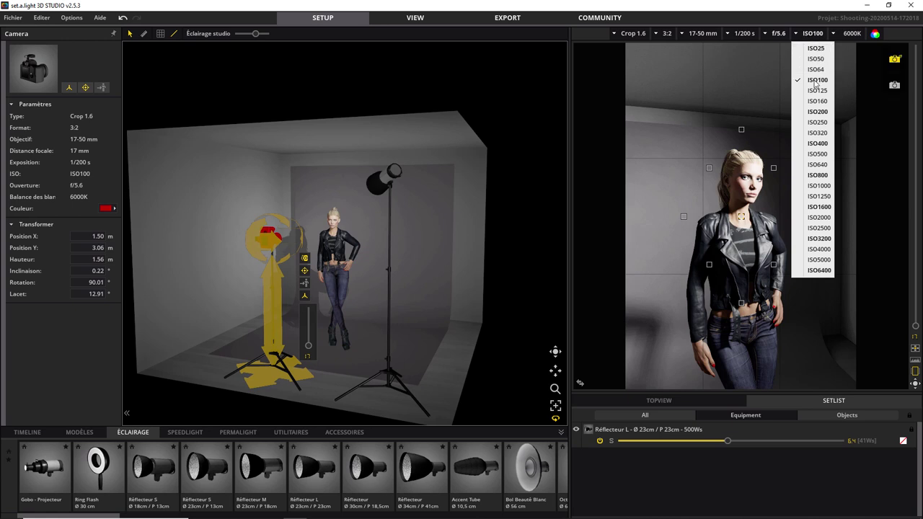
Keep ISO100, check the 6000K white balance, and toggle the B&W preview back to colour.
click(847, 38)
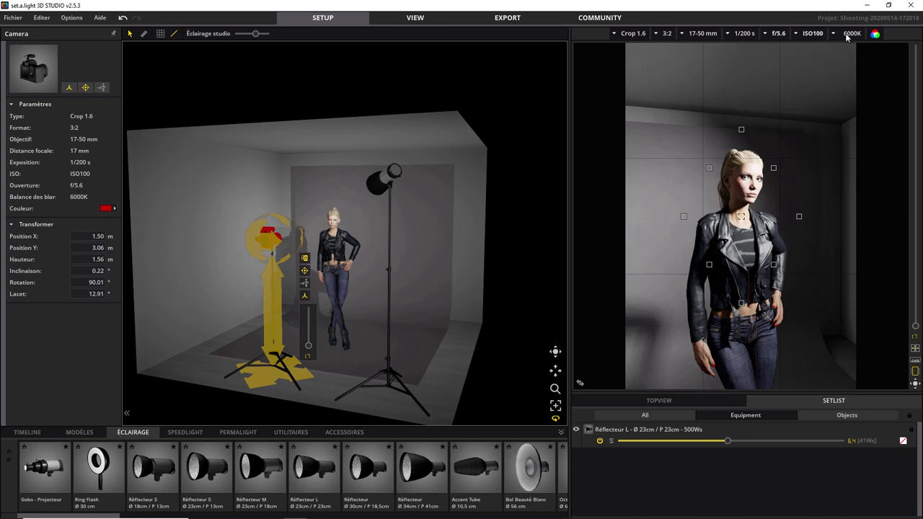
click(846, 36)
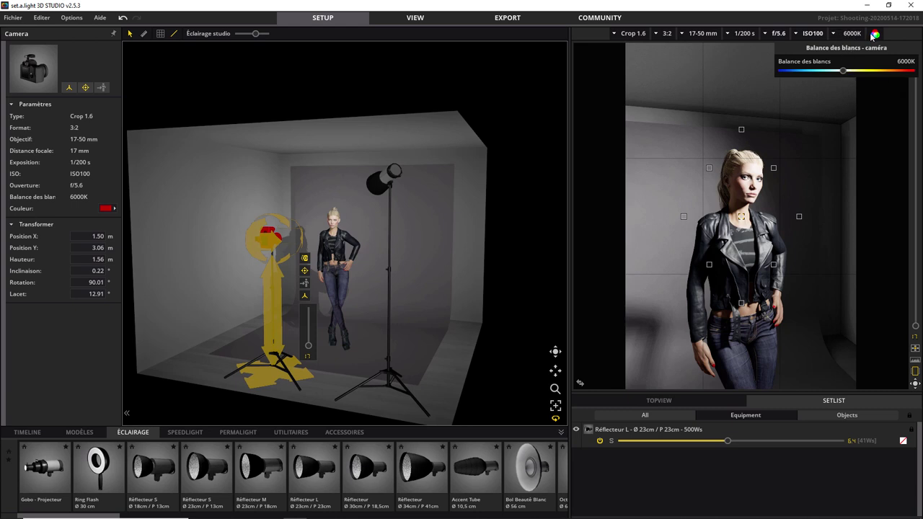
click(875, 34)
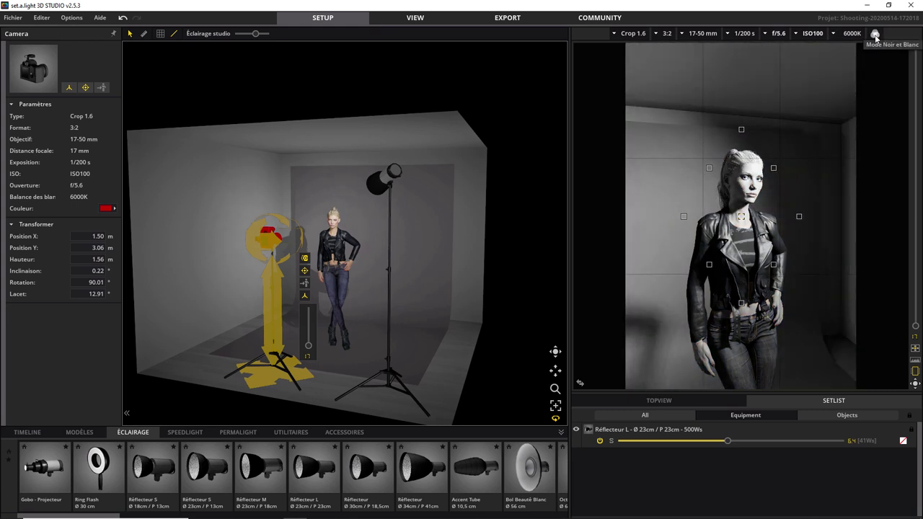
click(876, 33)
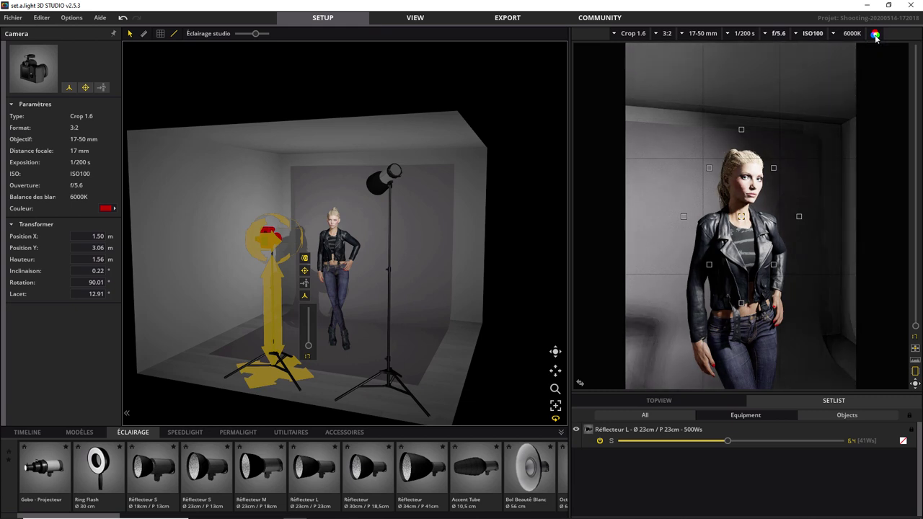
click(876, 34)
click(875, 34)
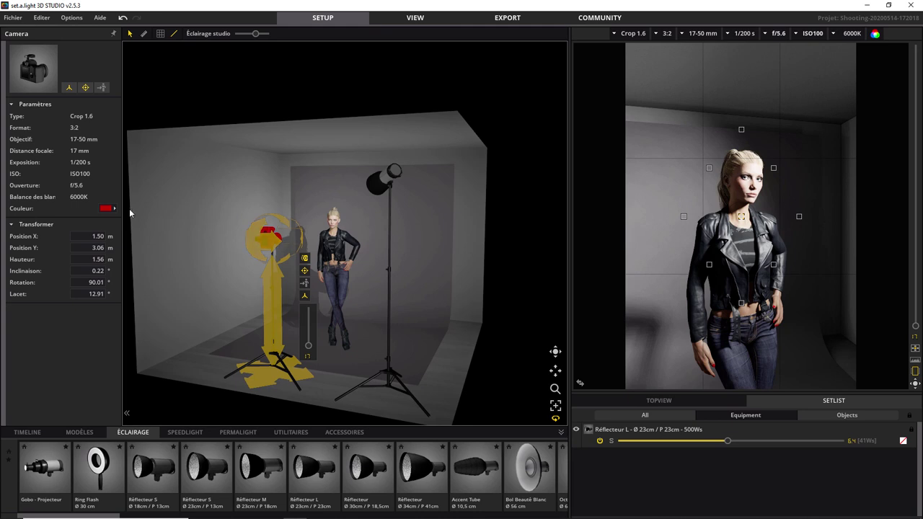
Recolour the camera pink (F56180) using the Couleur palette.
click(106, 208)
click(168, 163)
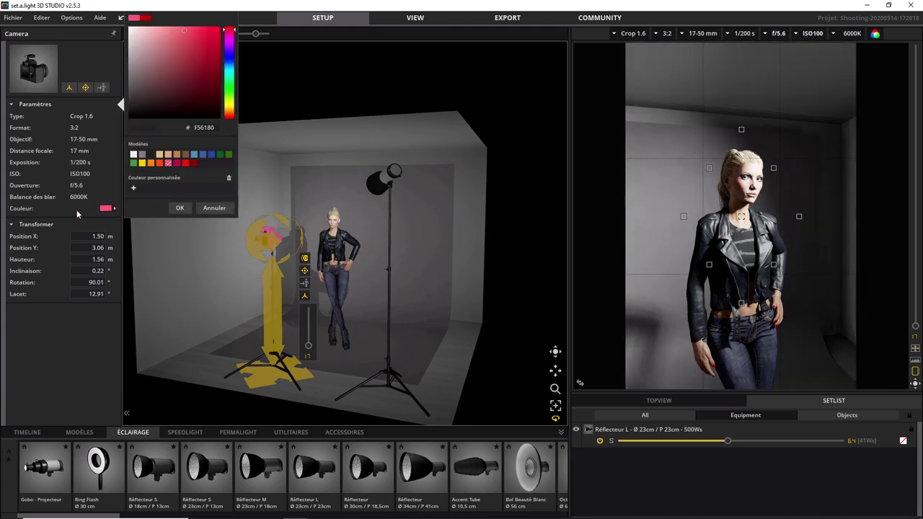
click(77, 212)
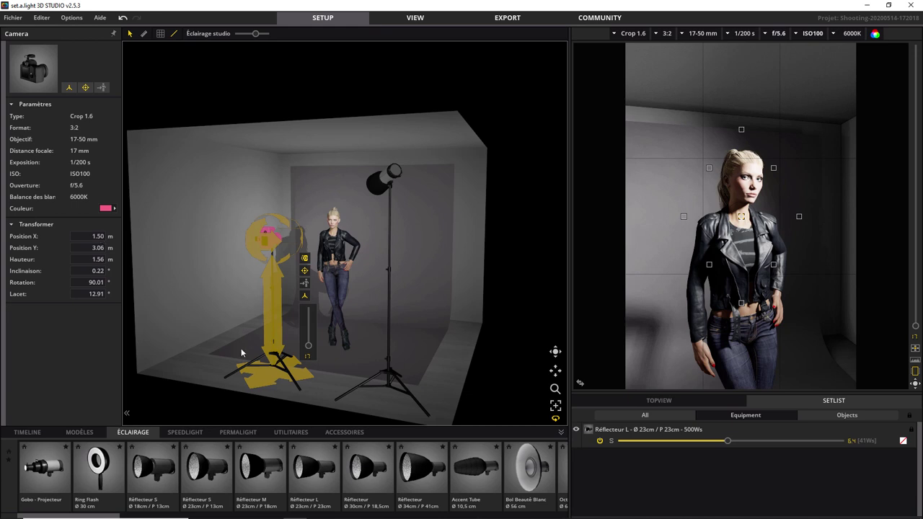
Shift the camera across the floor, raise it slightly and tilt it toward the model.
mouse_move(267, 374)
mouse_down()
mouse_move(239, 365)
mouse_move(292, 380)
mouse_move(230, 362)
mouse_move(288, 325)
mouse_move(247, 365)
mouse_move(307, 382)
mouse_move(291, 377)
mouse_up()
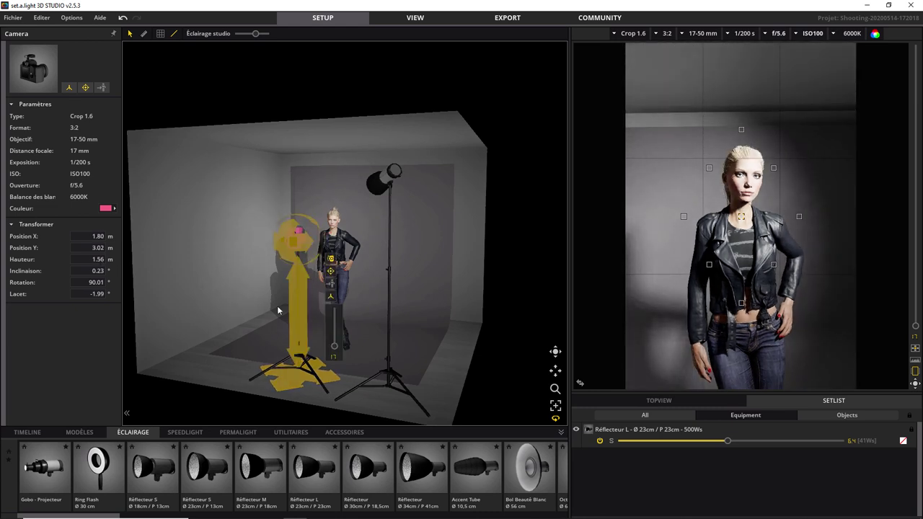
mouse_move(305, 306)
mouse_down()
mouse_move(302, 268)
mouse_move(304, 310)
mouse_move(302, 302)
mouse_up()
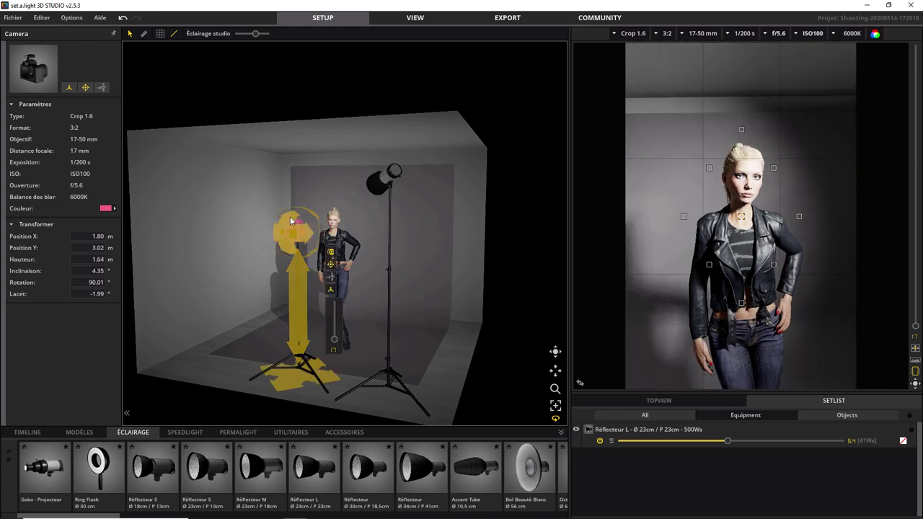
mouse_move(286, 237)
mouse_down()
mouse_move(282, 345)
mouse_move(293, 190)
mouse_move(292, 216)
mouse_up()
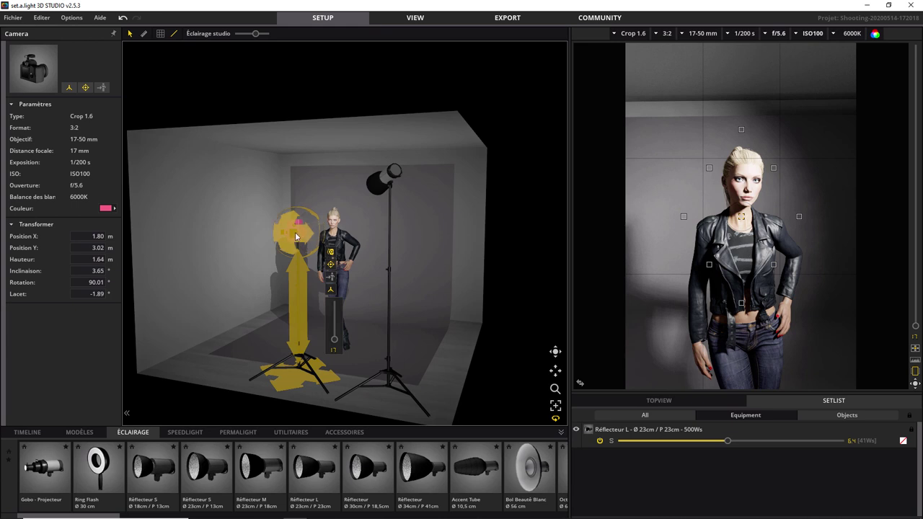
Set the camera Rotation to 90° and Lacet (yaw) to 10° for portrait framing.
click(104, 284)
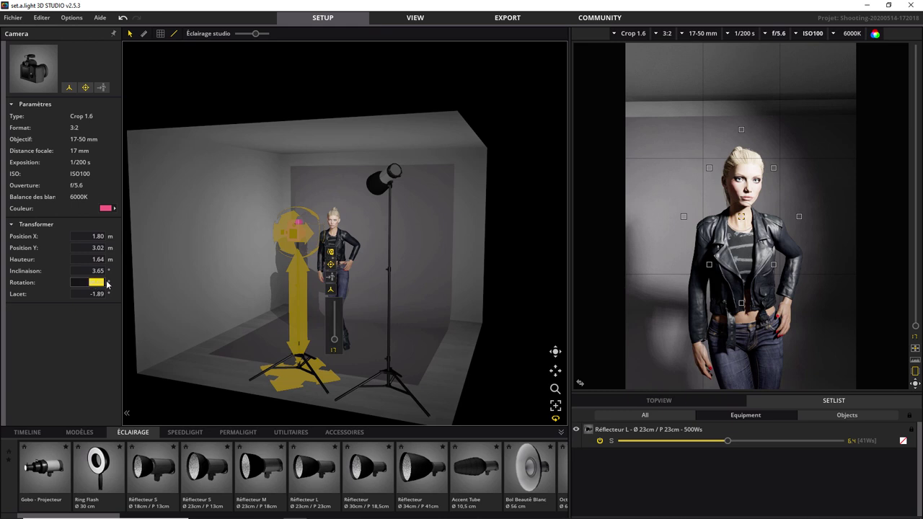
text(0)
key(Return)
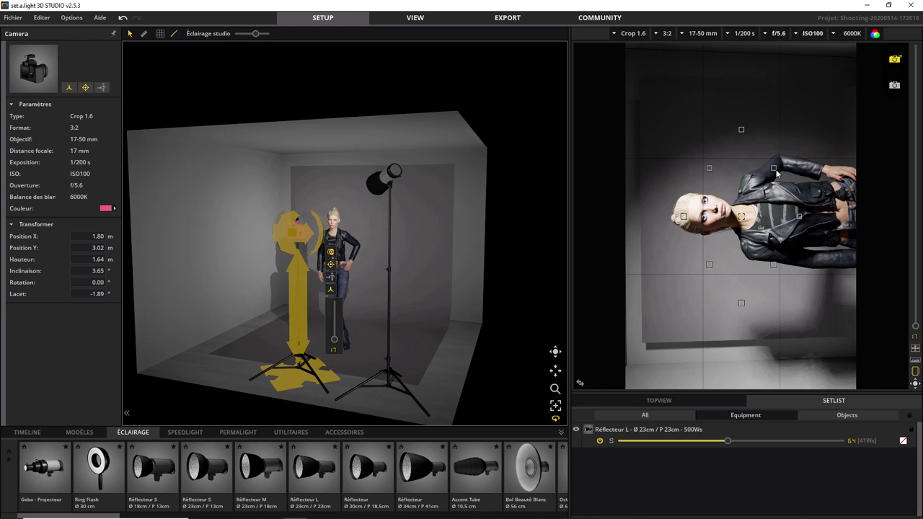
click(98, 281)
text(90)
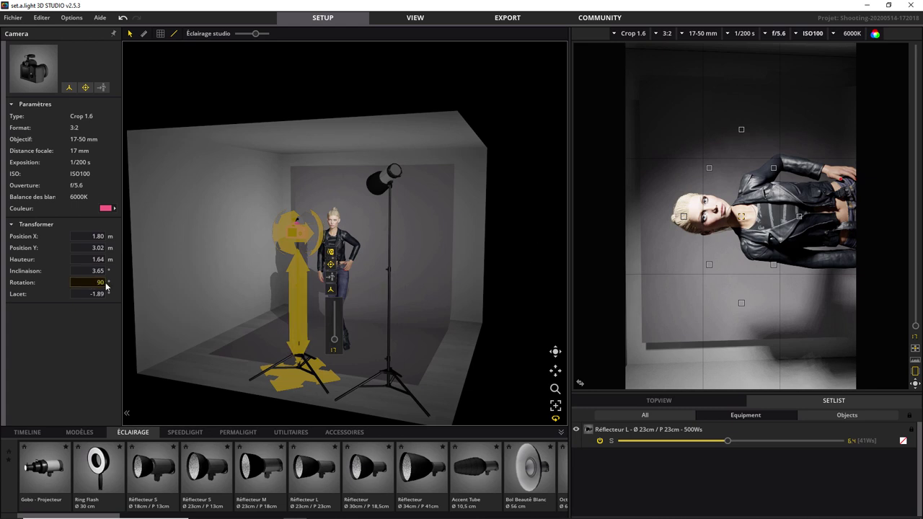
key(Return)
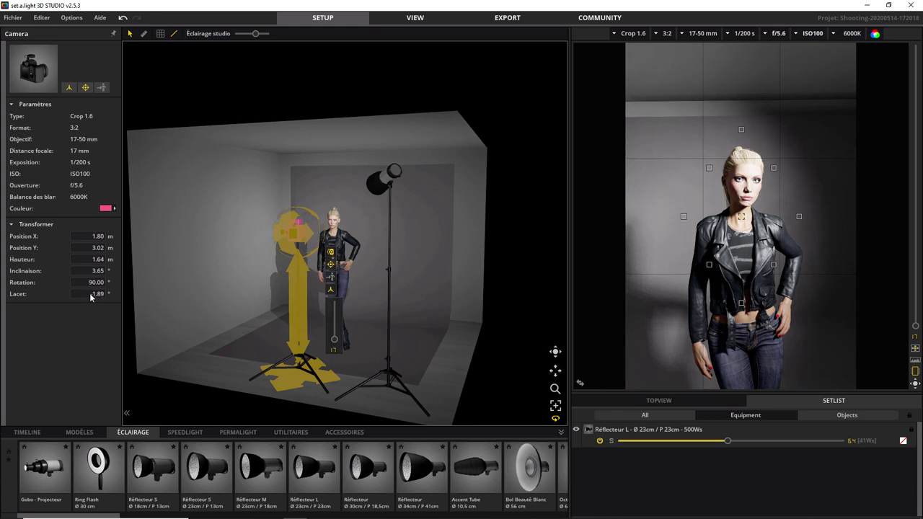
click(104, 295)
text(10)
key(Return)
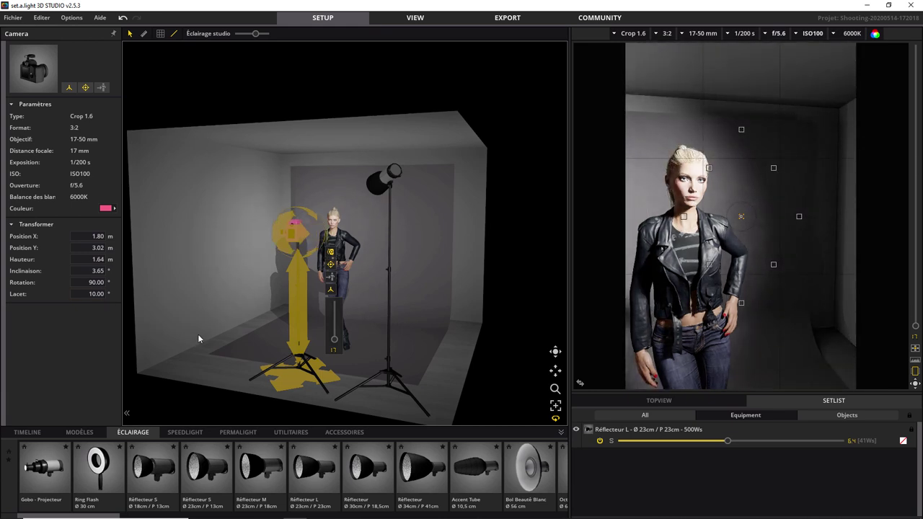
Re-aim the camera at the model and raise it to about 1.74 m.
drag(282, 234, 515, 241)
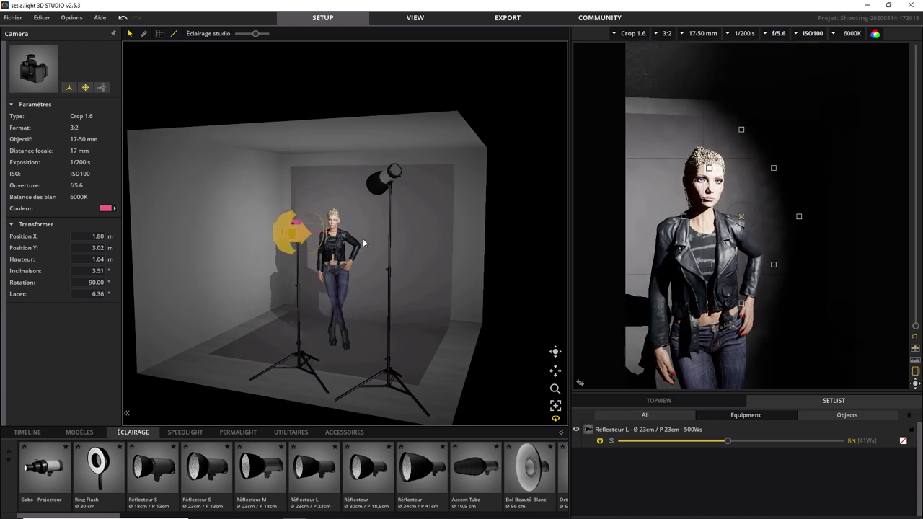
mouse_move(692, 234)
mouse_down()
mouse_move(467, 254)
mouse_move(293, 291)
mouse_move(292, 380)
mouse_move(294, 204)
mouse_move(274, 266)
mouse_move(182, 232)
mouse_move(463, 249)
mouse_move(258, 254)
mouse_up()
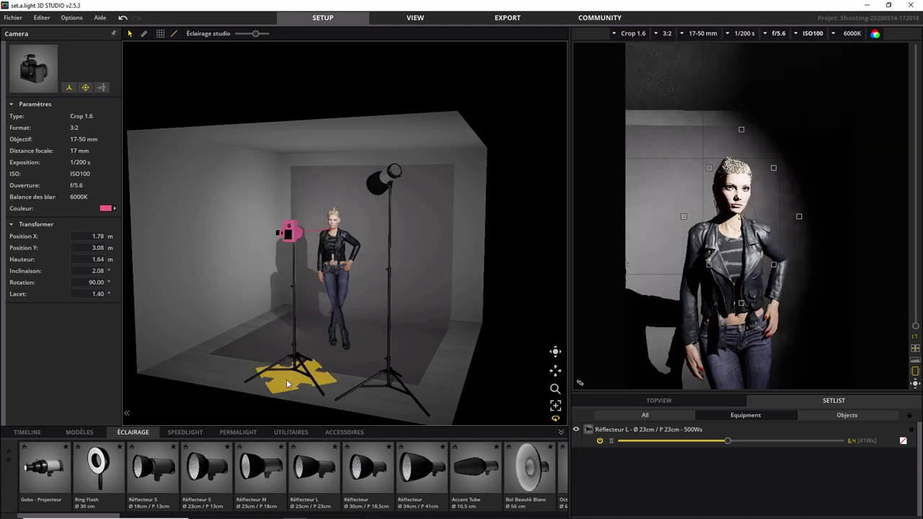
drag(293, 383, 294, 379)
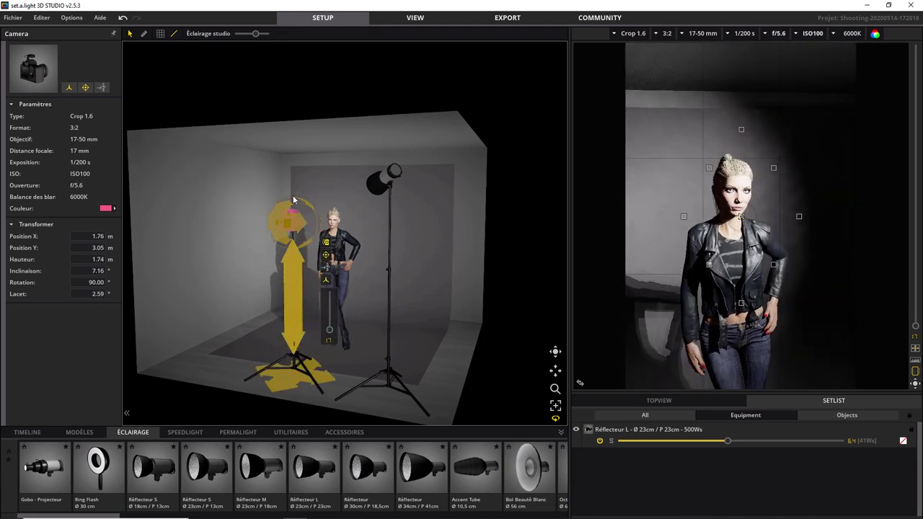
drag(299, 306, 288, 220)
drag(324, 248, 330, 256)
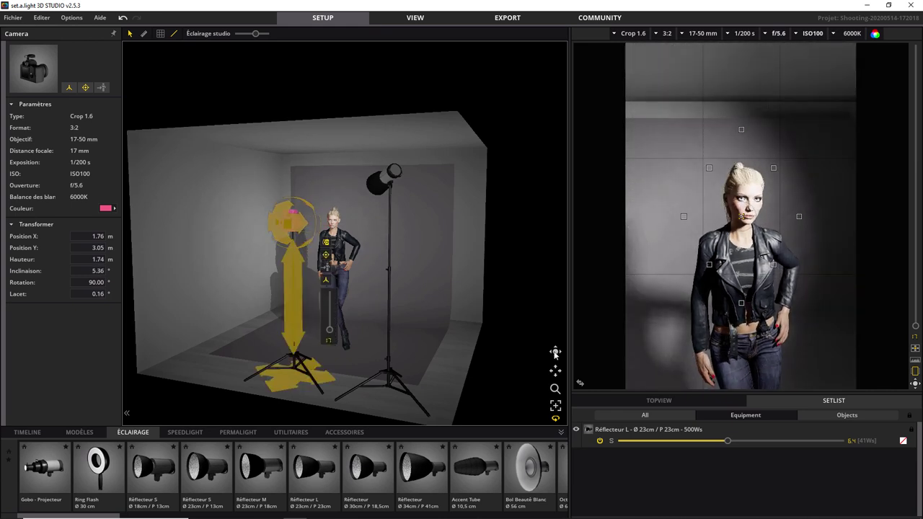
Orbit the view sideways and roll the camera into a strong 127° tilt.
drag(555, 354, 490, 358)
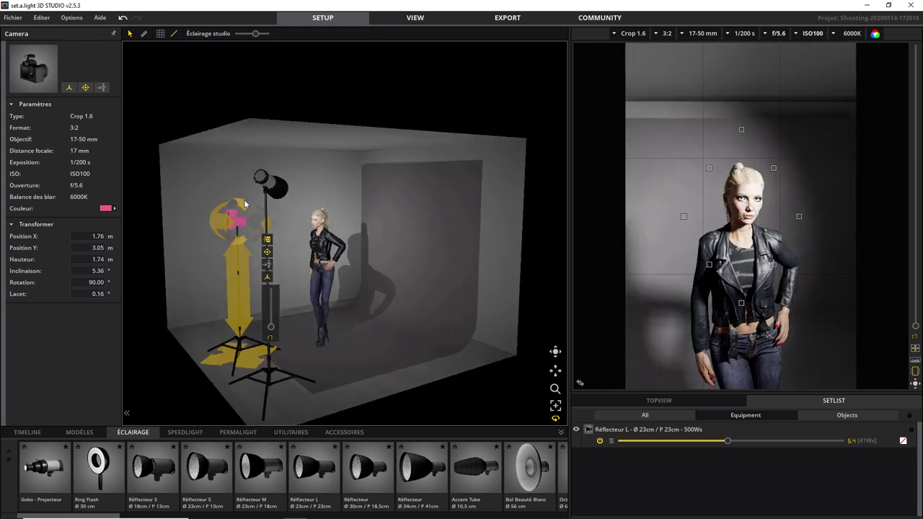
drag(243, 205, 241, 230)
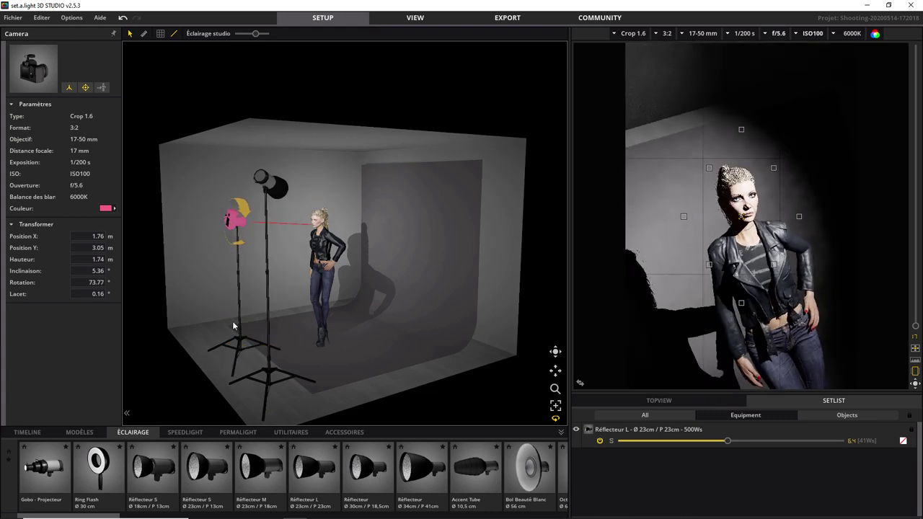
mouse_move(233, 385)
mouse_down()
mouse_move(251, 324)
mouse_move(246, 380)
mouse_up()
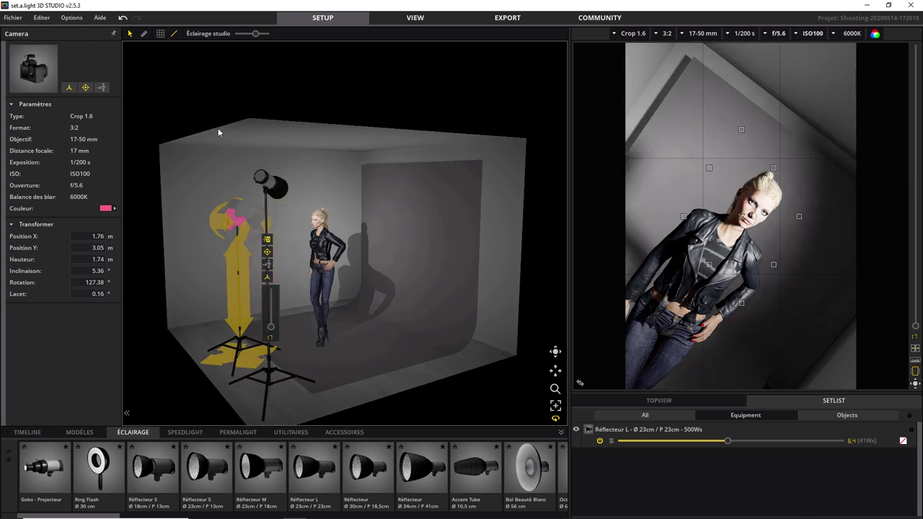
Undo the tilted roll with Editer > Annuler, restoring the upright 90° camera rotation.
click(41, 17)
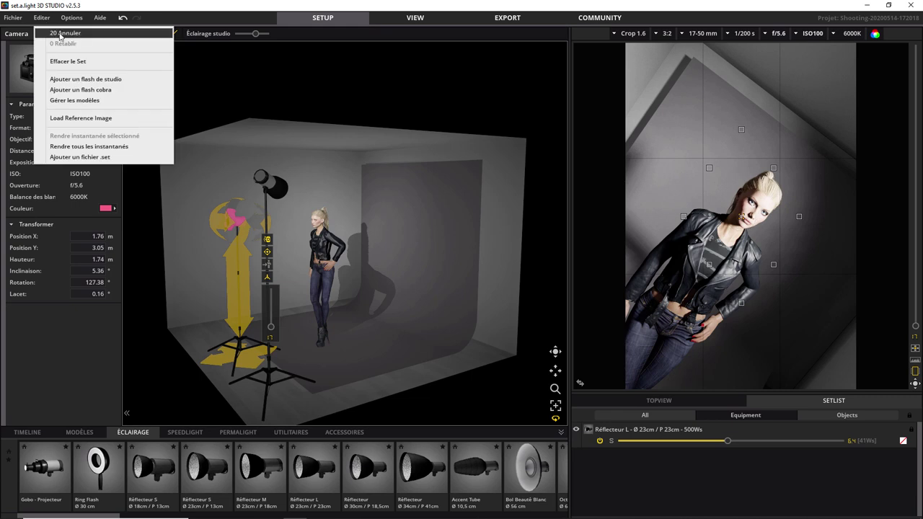
click(60, 34)
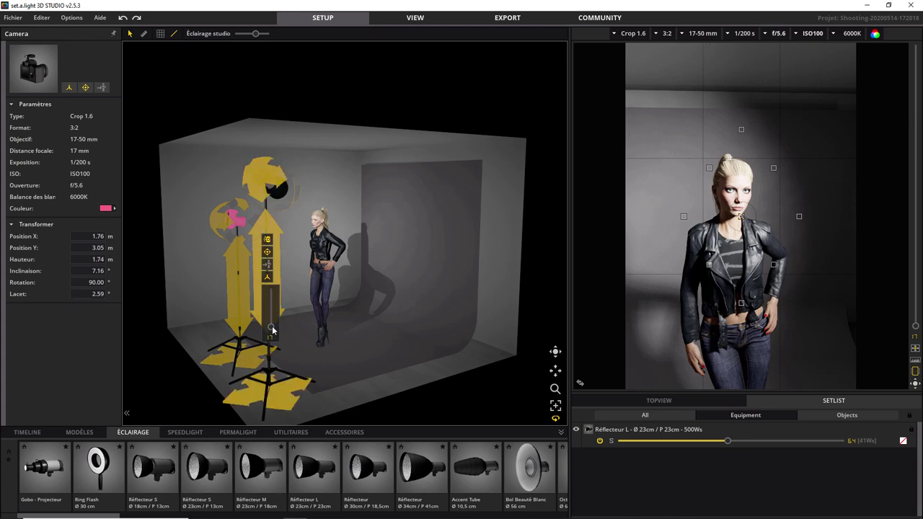
Zoom the camera to 37 mm, then try the 70-200 mm lens.
drag(272, 330, 275, 291)
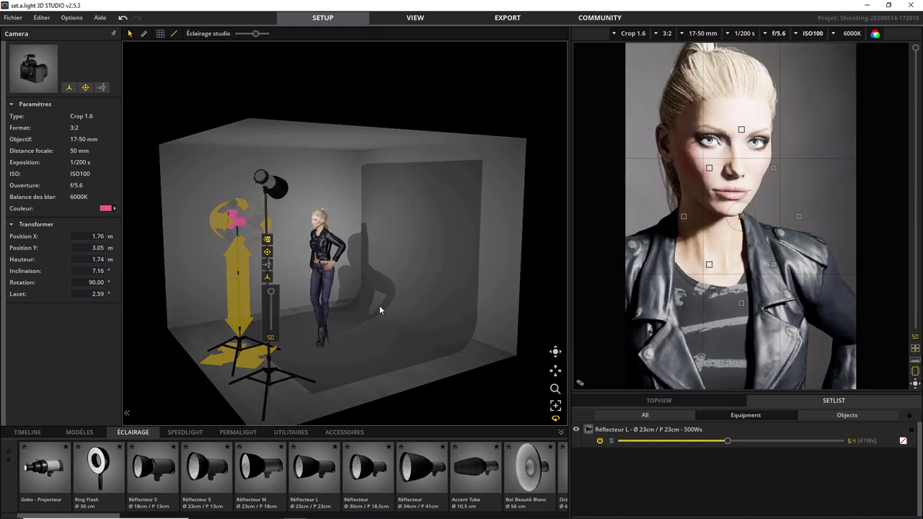
click(697, 36)
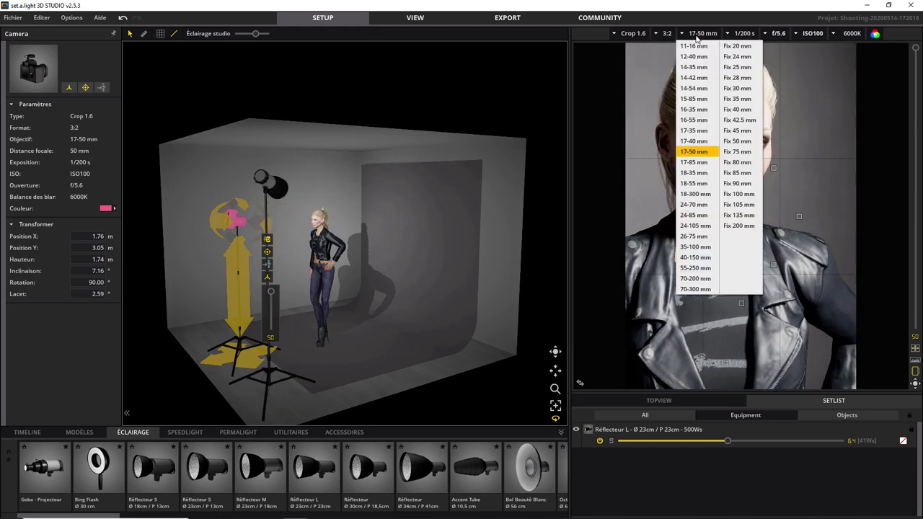
click(707, 279)
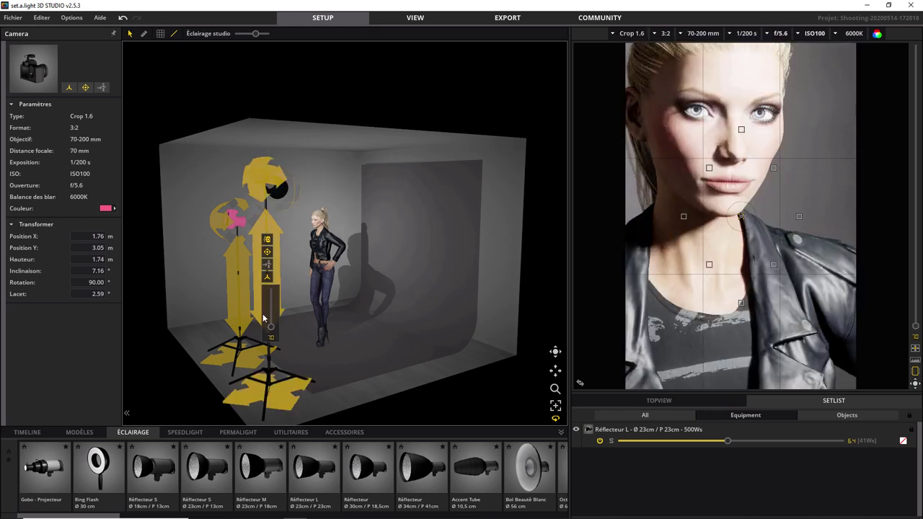
scroll(271, 328, up, 7)
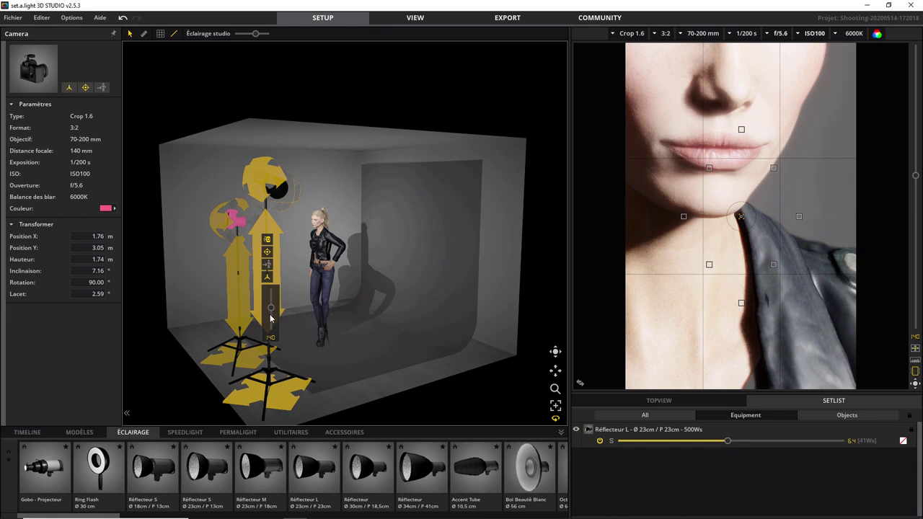
scroll(271, 324, down, 7)
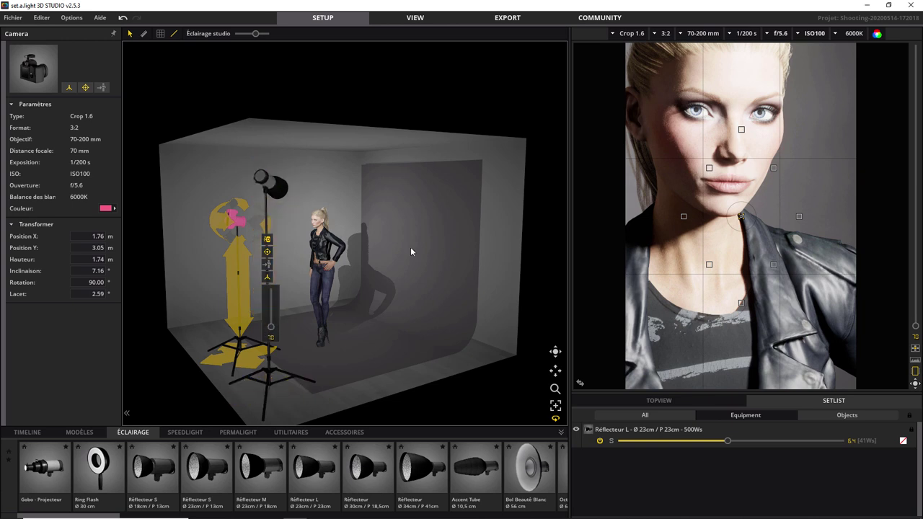
Return to the 17-50 mm lens at 46 mm and re-aim at the model's head and shoulders.
click(696, 34)
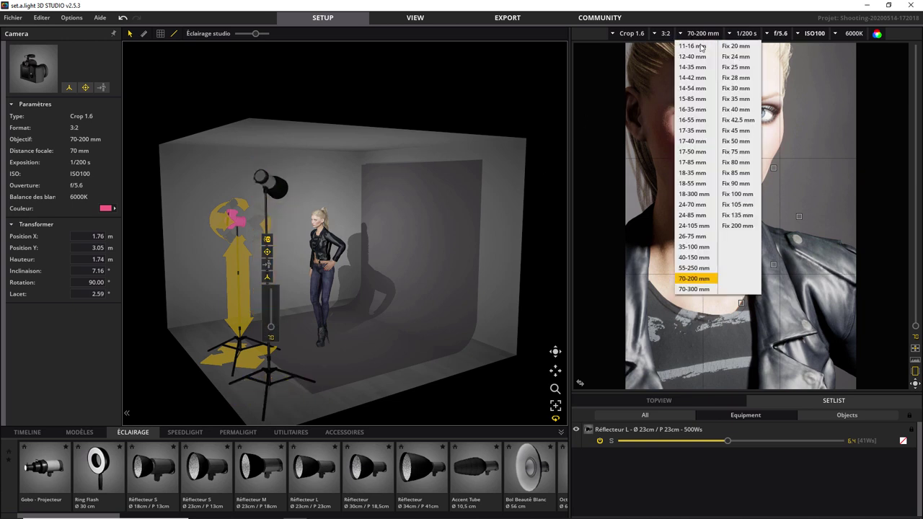
click(690, 152)
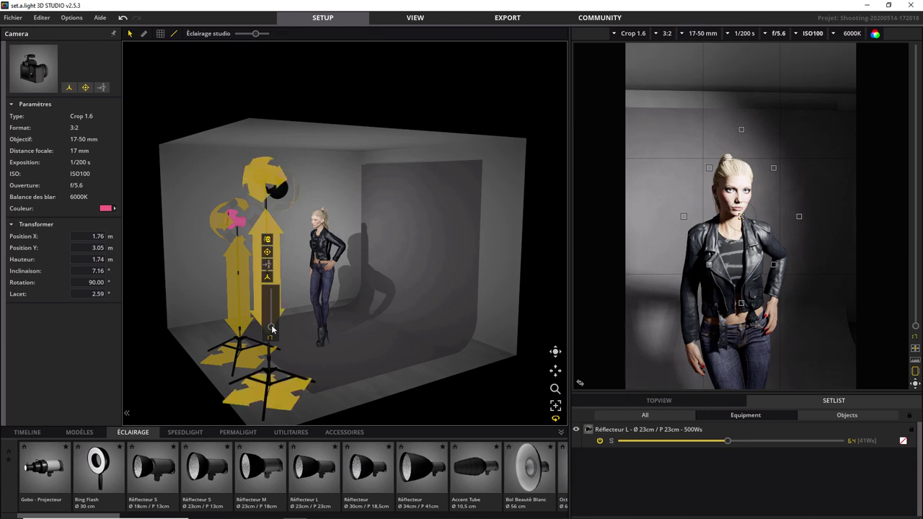
drag(271, 323, 270, 296)
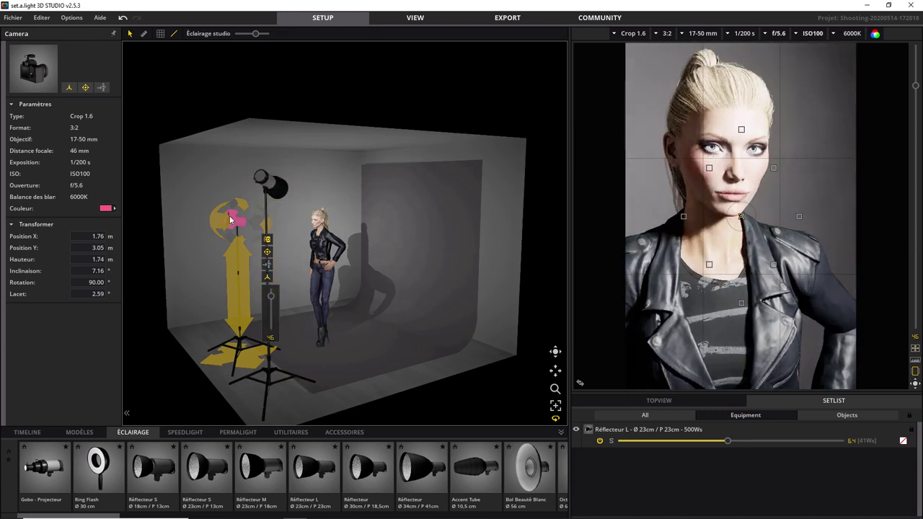
drag(227, 226, 238, 232)
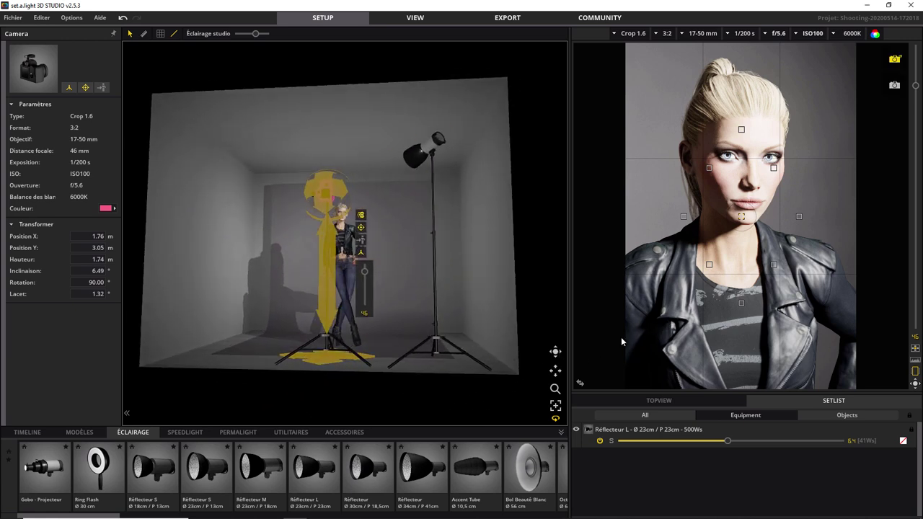
Turn off Lock on target and realign the shifted camera to X 1.70 m, Y 3.05 m.
click(556, 352)
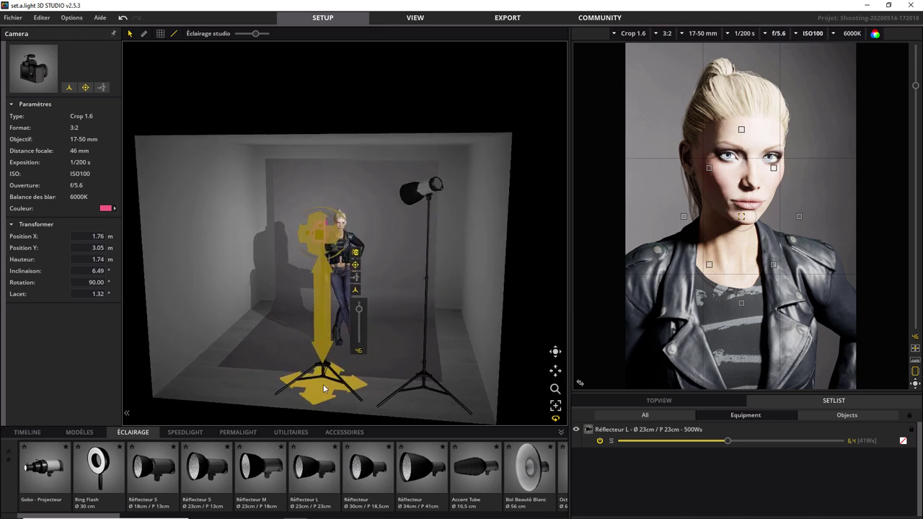
mouse_move(323, 387)
mouse_down()
mouse_move(271, 382)
mouse_move(318, 382)
mouse_up()
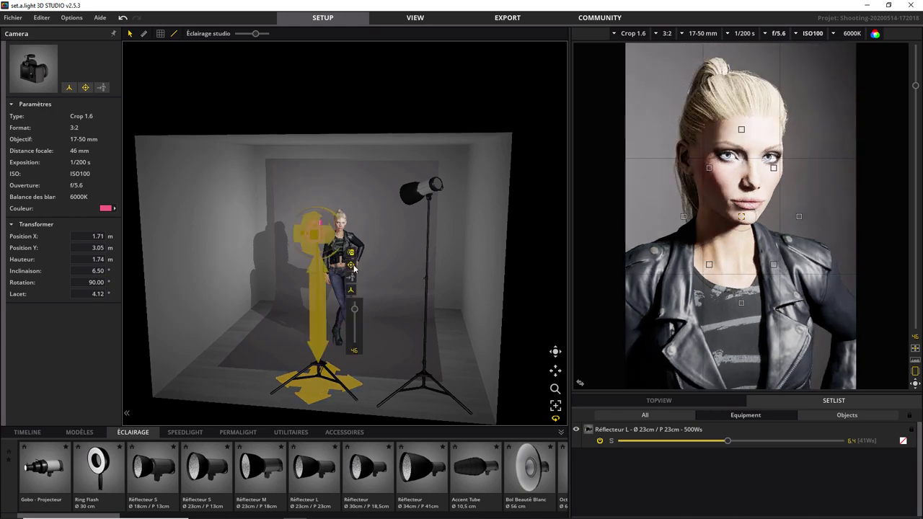
click(351, 266)
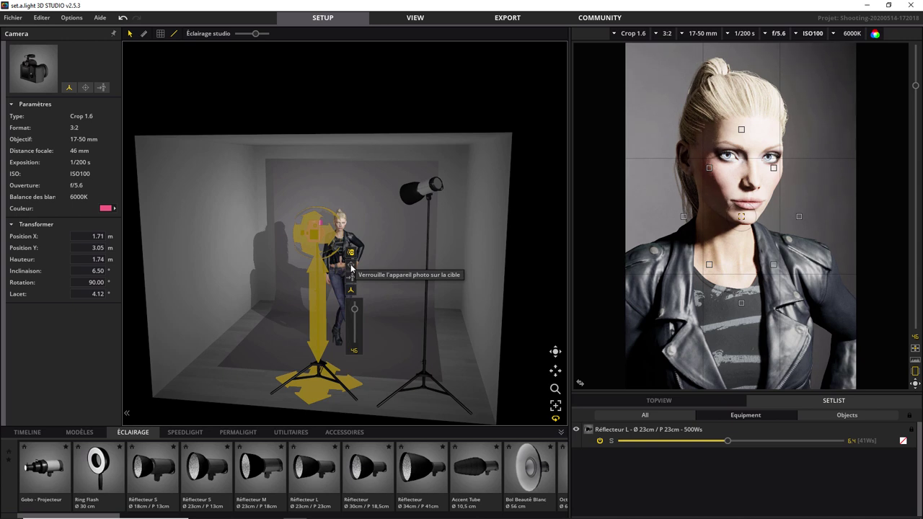
click(86, 88)
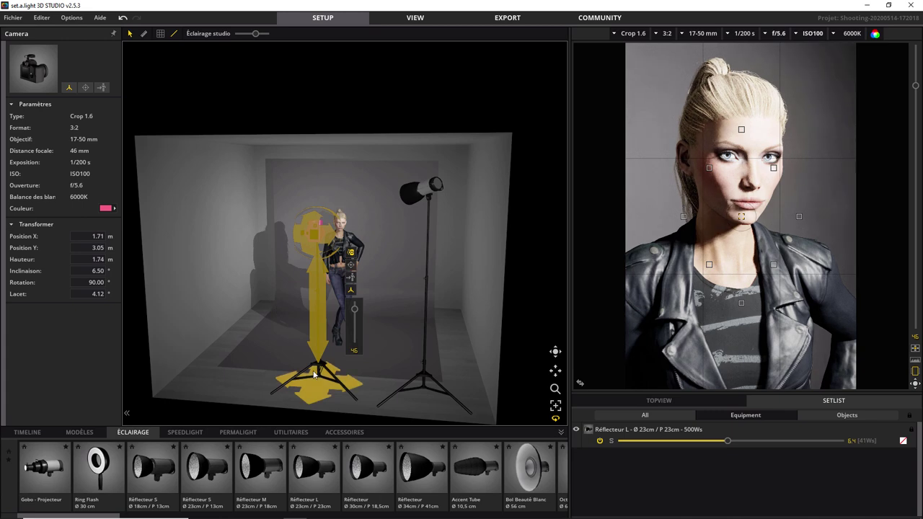
mouse_move(319, 386)
mouse_down()
mouse_move(342, 395)
mouse_move(290, 385)
mouse_move(317, 388)
mouse_move(310, 378)
mouse_up()
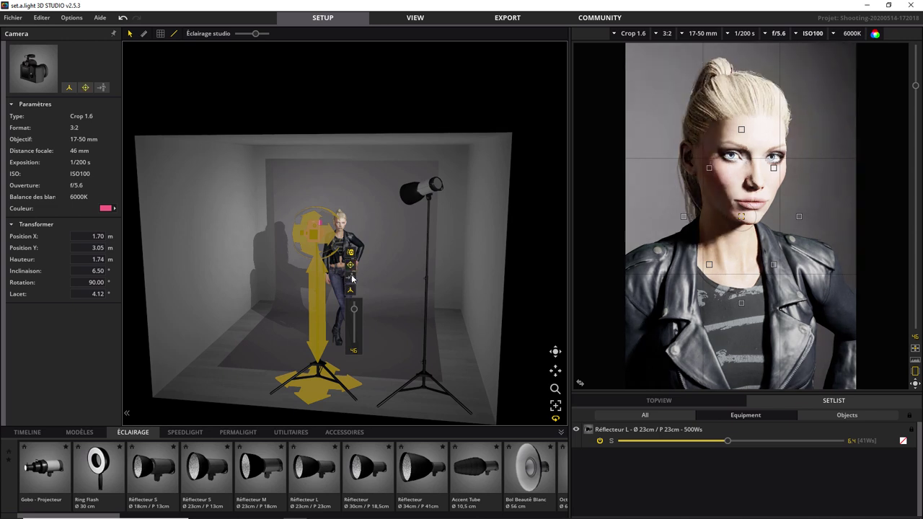
click(351, 282)
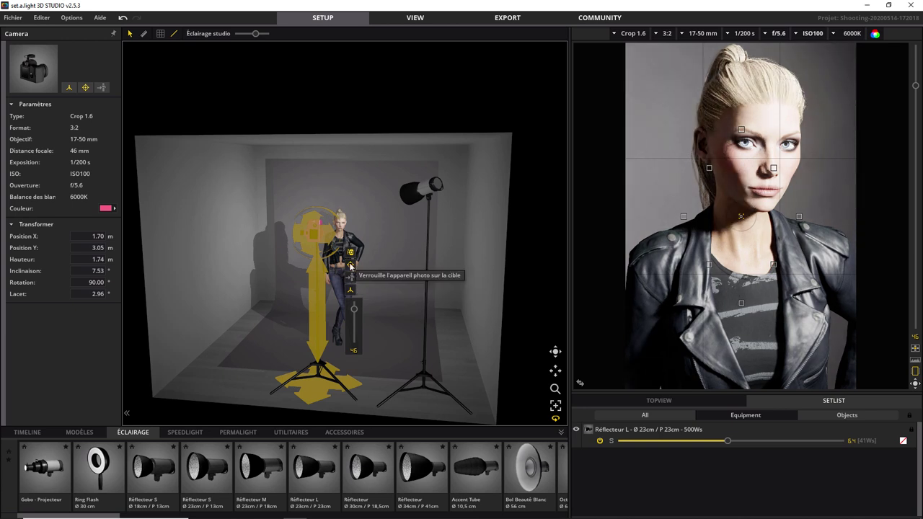
Move the camera to X 1.48 m, Y 2.98 m, tilt 6.34°, yaw 14.22°, focus at eye level.
drag(321, 386, 261, 381)
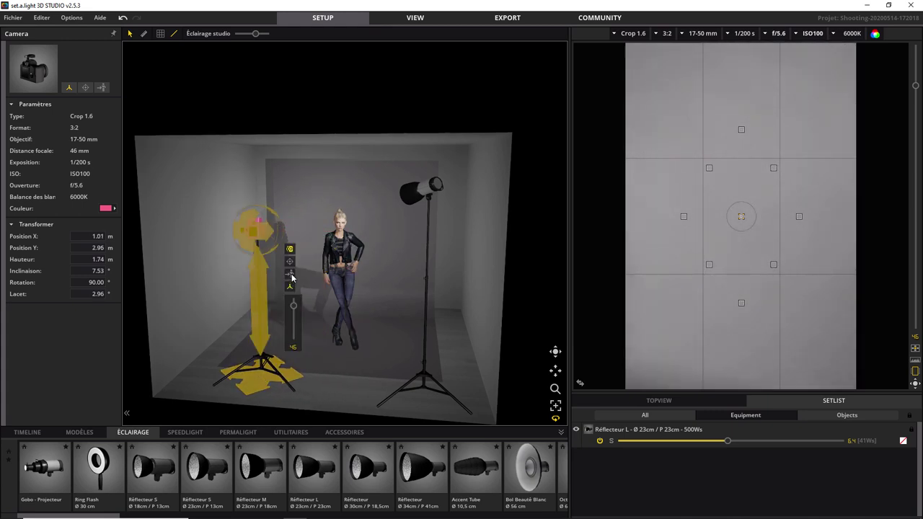
click(292, 277)
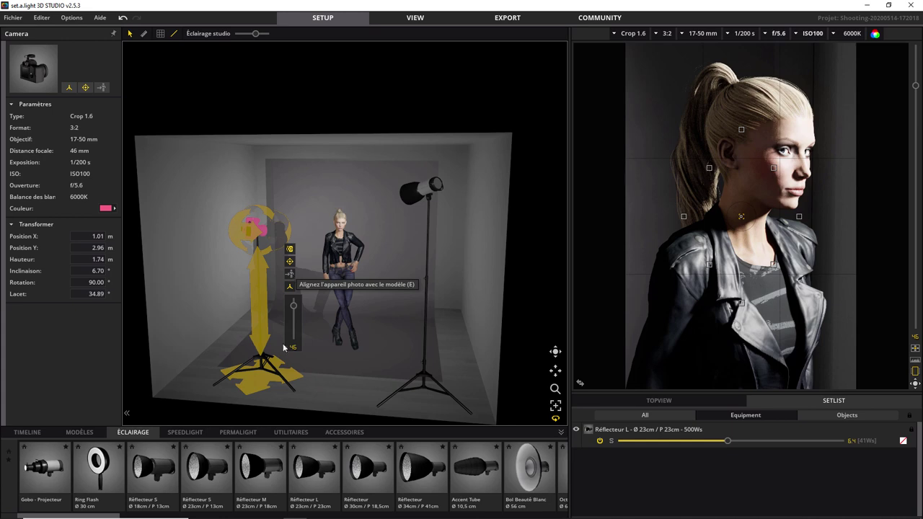
drag(263, 382, 298, 380)
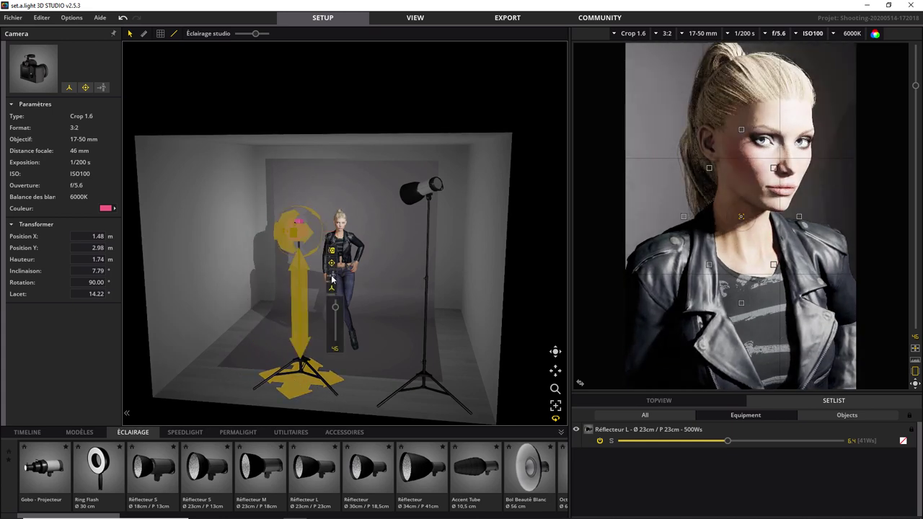
drag(286, 234, 283, 256)
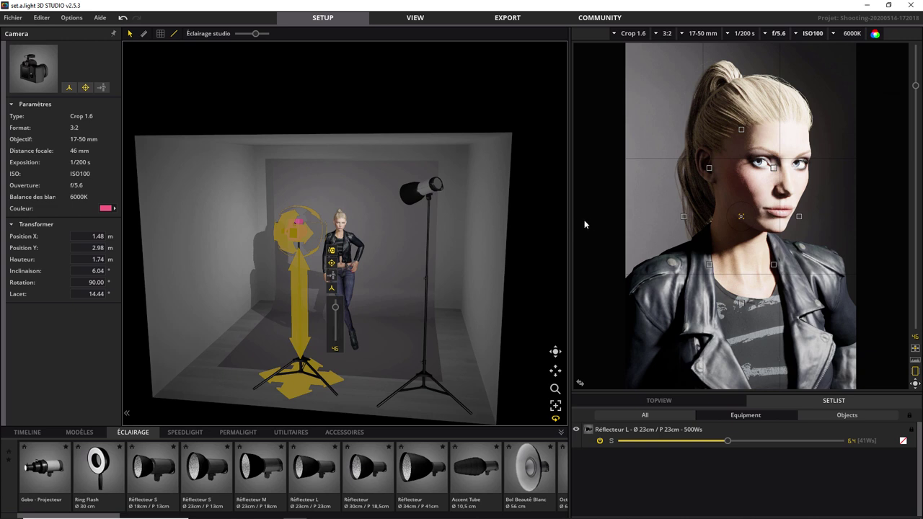
mouse_move(739, 216)
click(742, 131)
click(709, 170)
Focus on the model's eye and place the camera head-on at X 1.96 m, -12.96° yaw.
drag(769, 181, 757, 330)
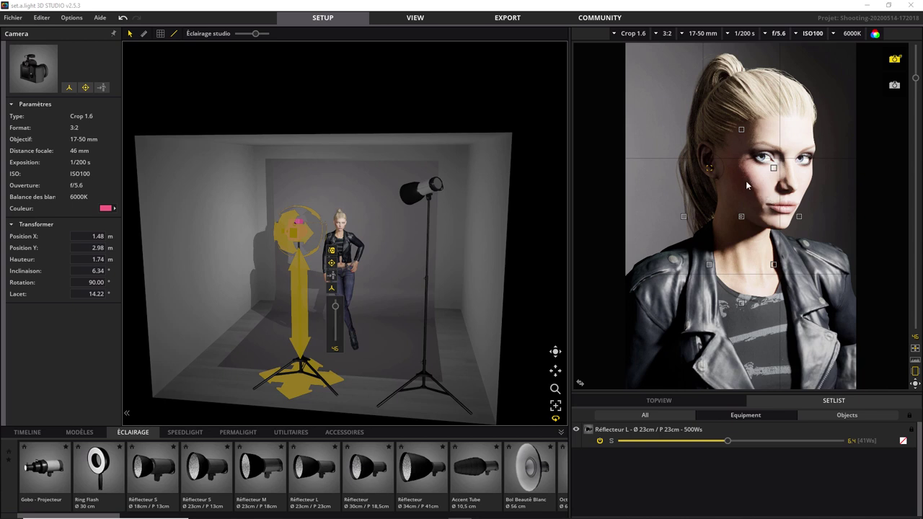
click(710, 170)
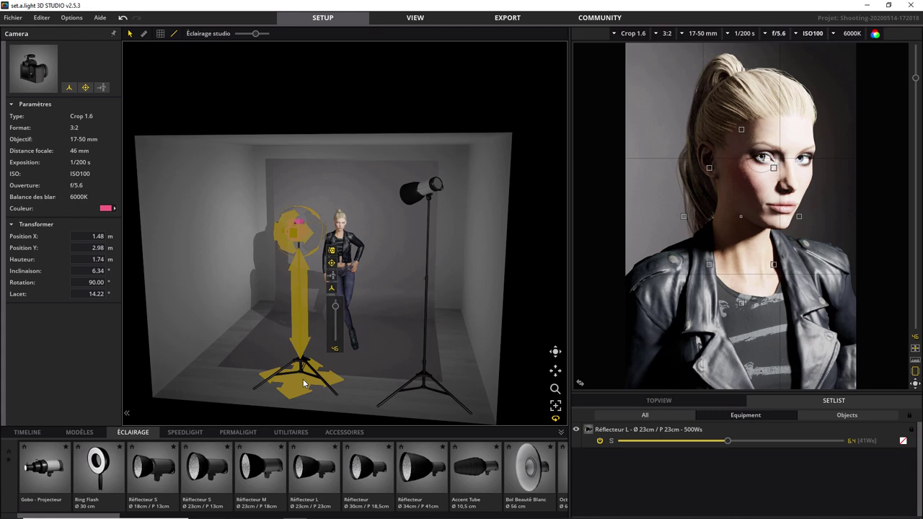
drag(303, 378, 344, 380)
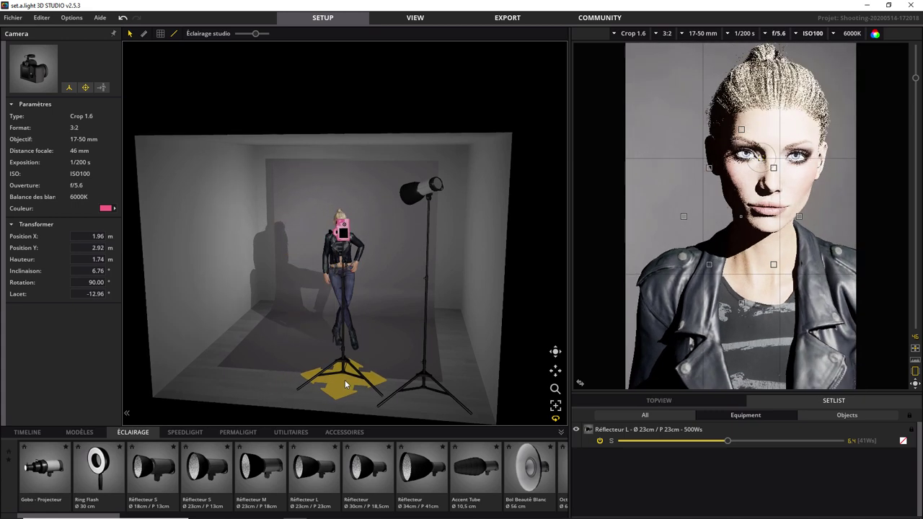
click(345, 380)
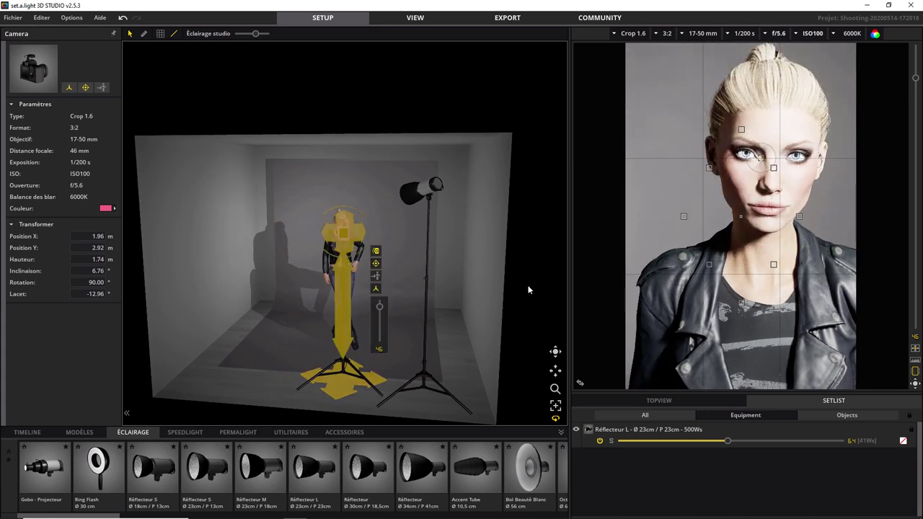
Fit the 70-200 mm lens and zoom it to 161 mm on the face.
click(703, 34)
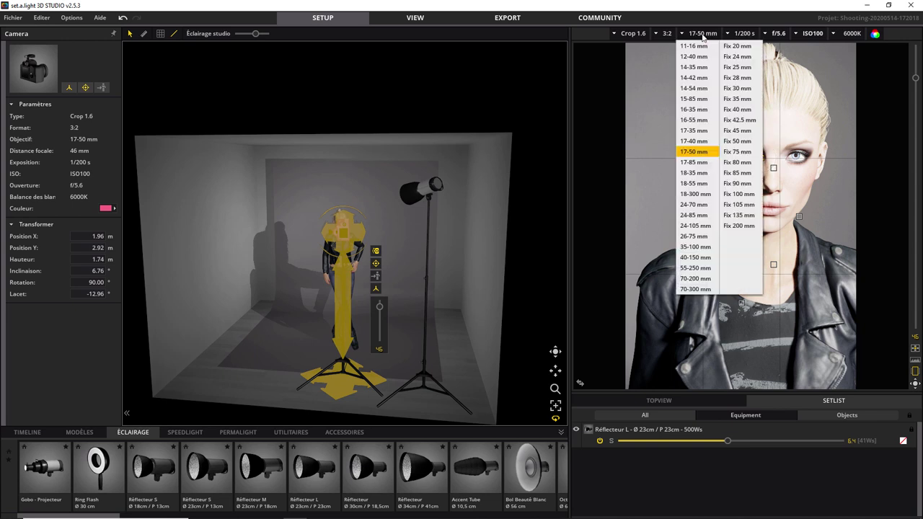
click(694, 278)
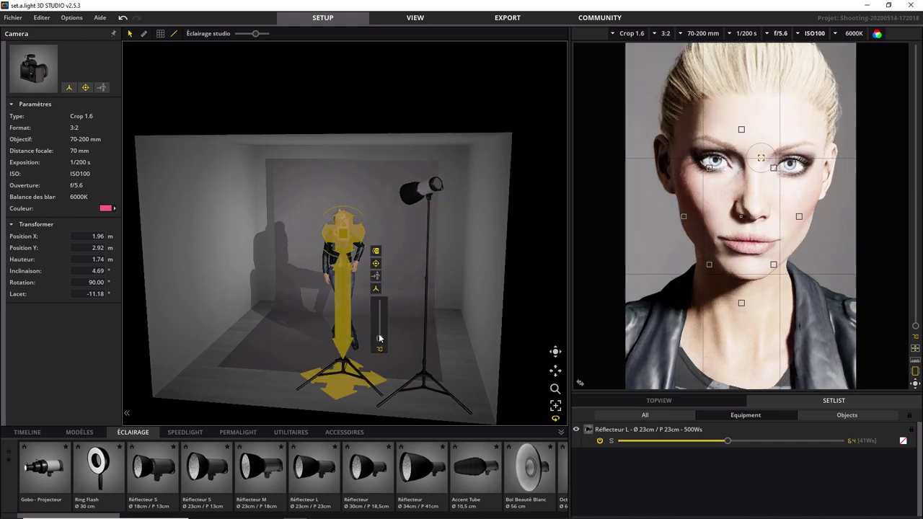
drag(380, 339, 379, 313)
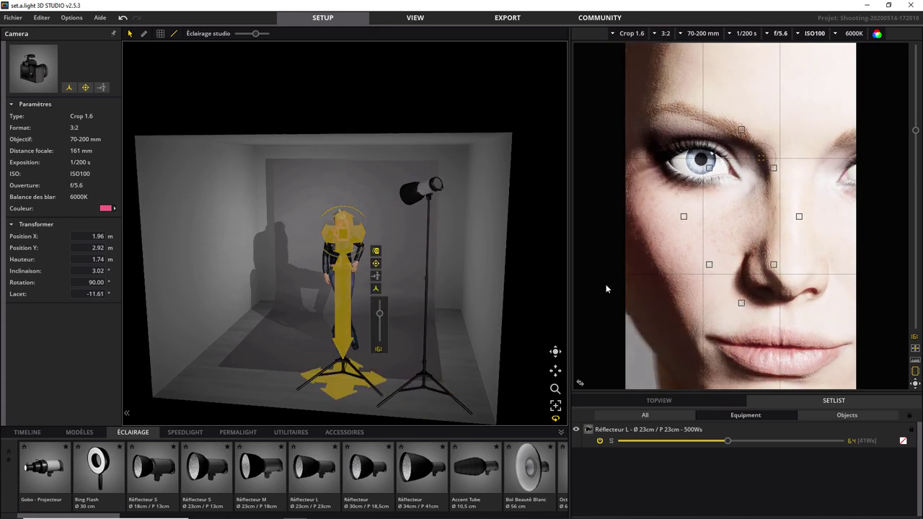
click(763, 162)
Open the aperture to f/2.8 and select the grid reflector light.
click(779, 36)
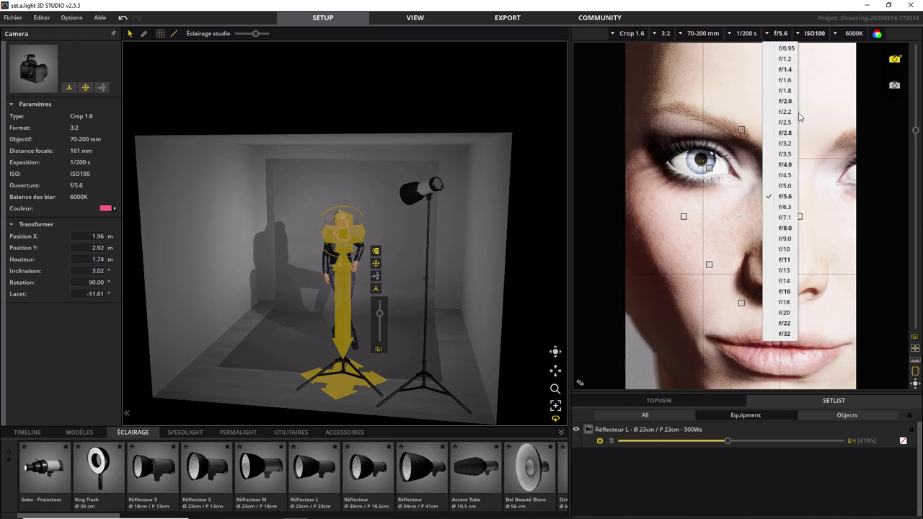
click(787, 134)
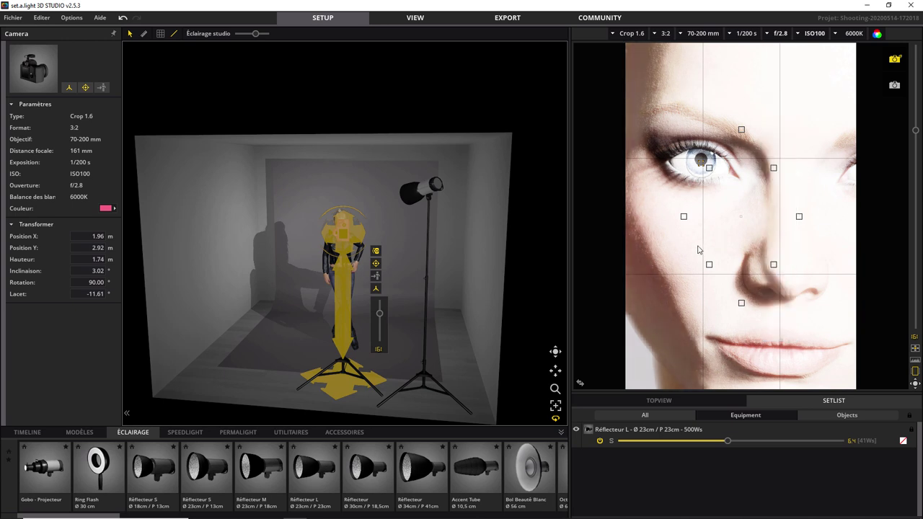
click(424, 388)
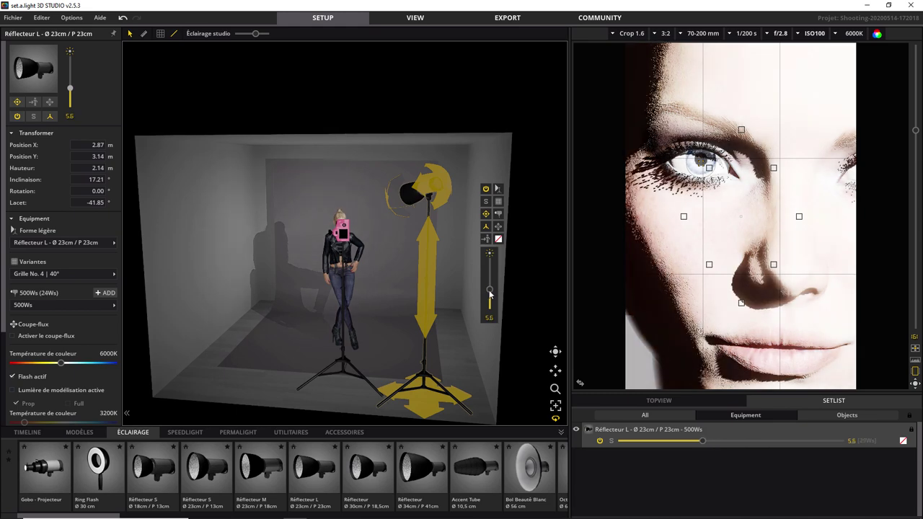
Lower the Réflecteur L power to 4.0 (8Ws) and aim its light up toward the eye.
drag(490, 287, 489, 306)
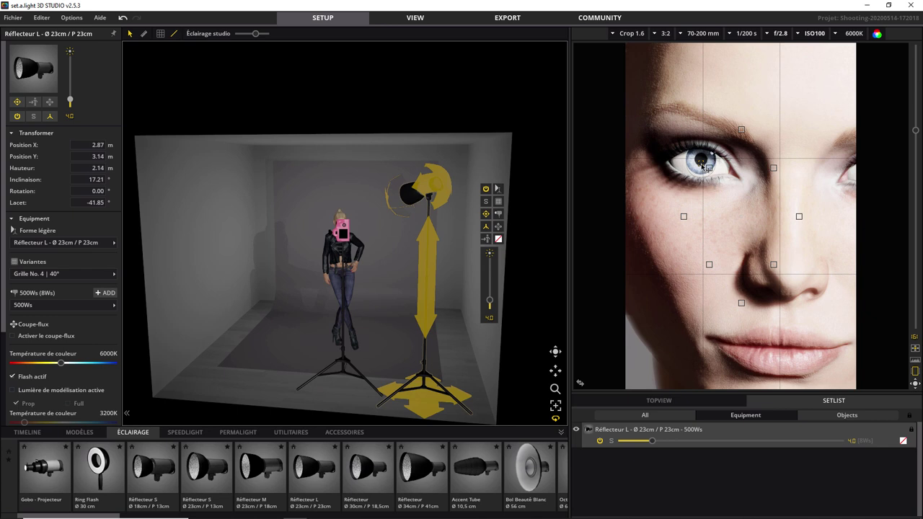
drag(704, 166, 789, 286)
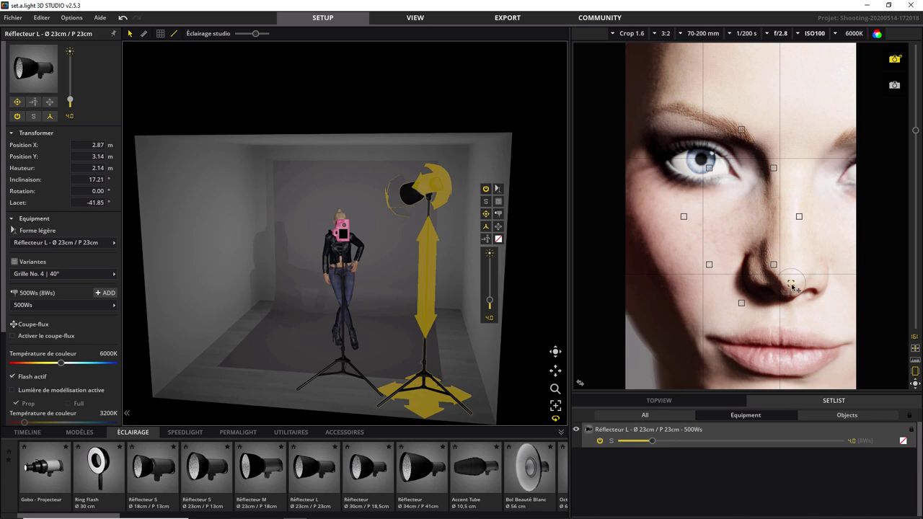
drag(792, 286, 701, 160)
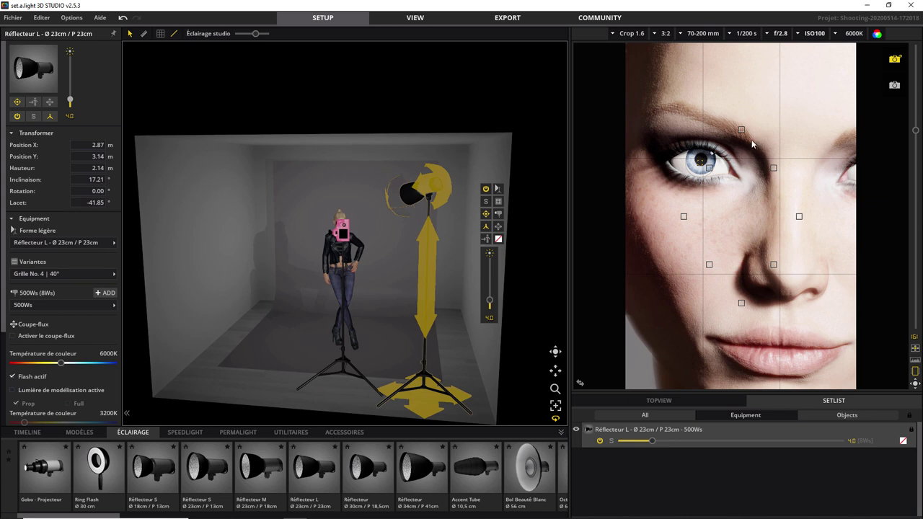
click(751, 202)
click(787, 274)
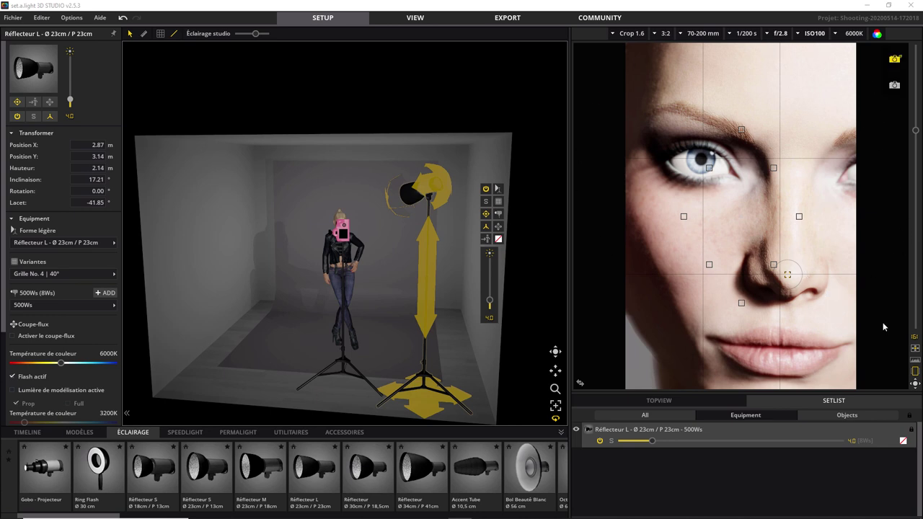
click(916, 349)
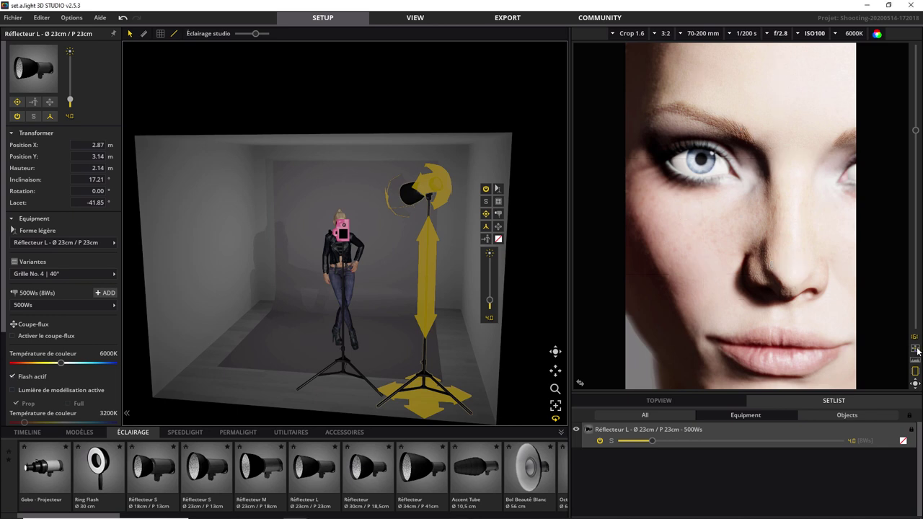
click(917, 351)
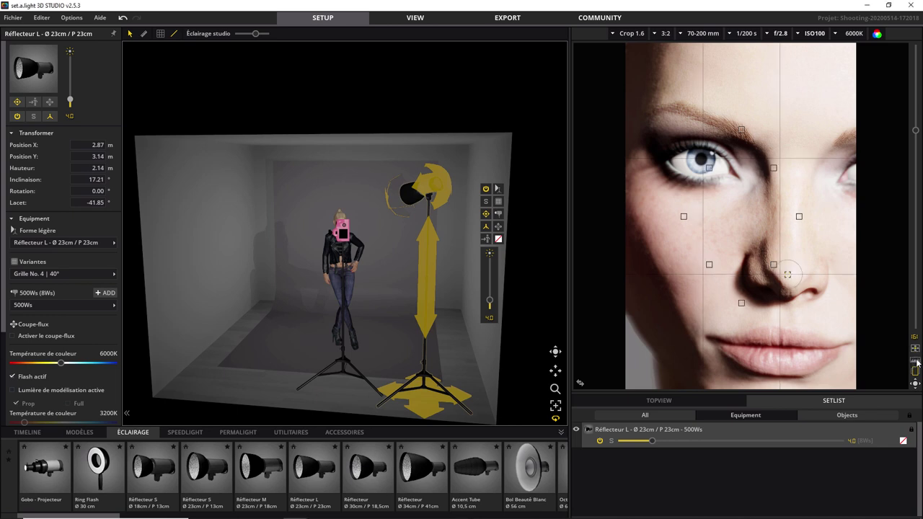
click(914, 362)
click(915, 362)
click(916, 372)
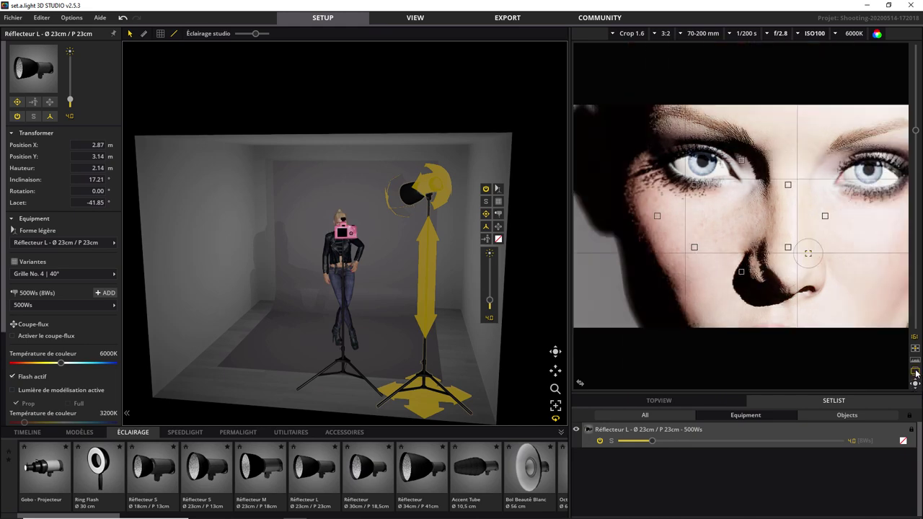
click(915, 372)
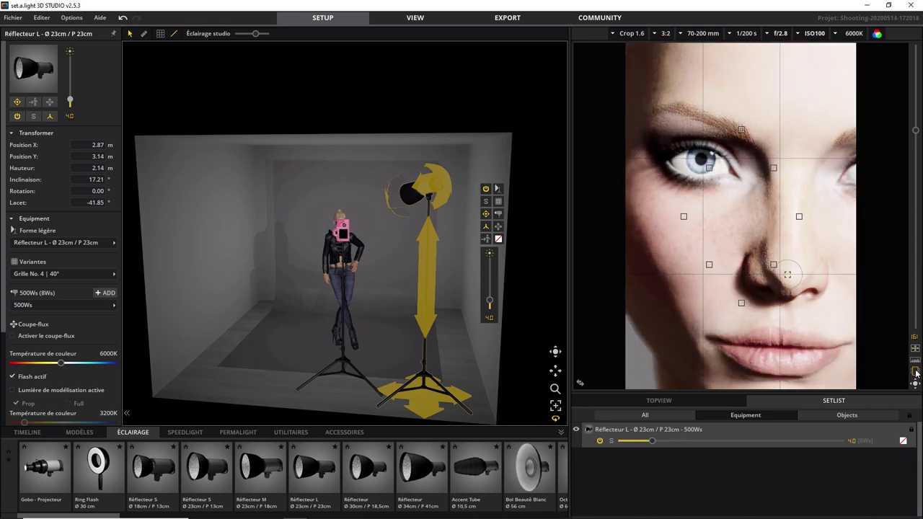
click(916, 372)
click(916, 372)
click(342, 231)
click(376, 251)
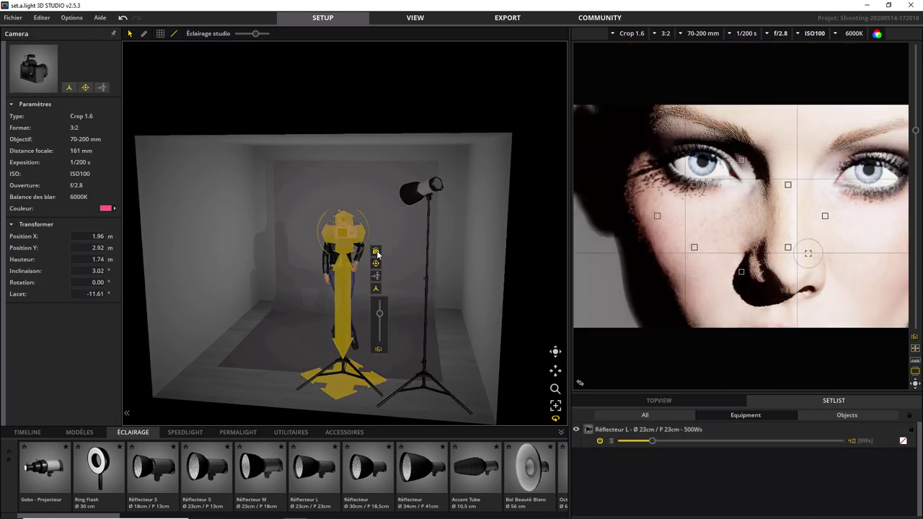
click(375, 252)
click(376, 252)
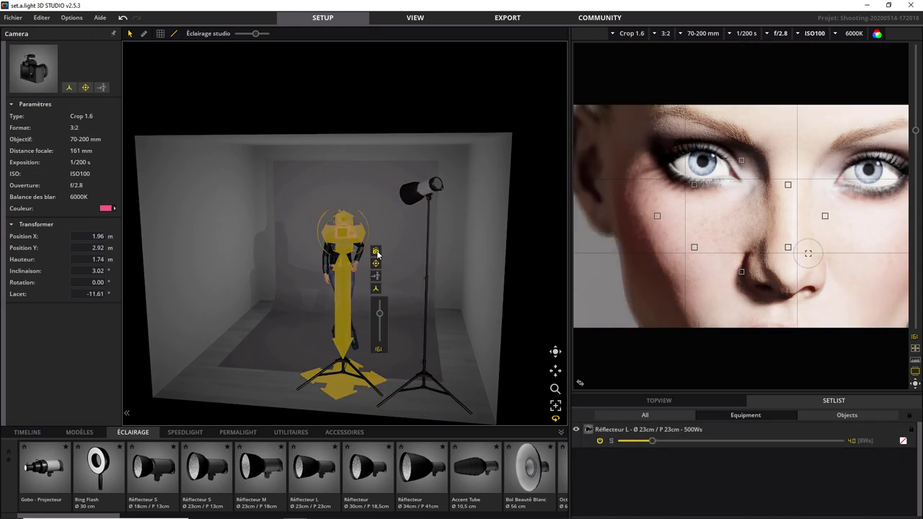
click(375, 252)
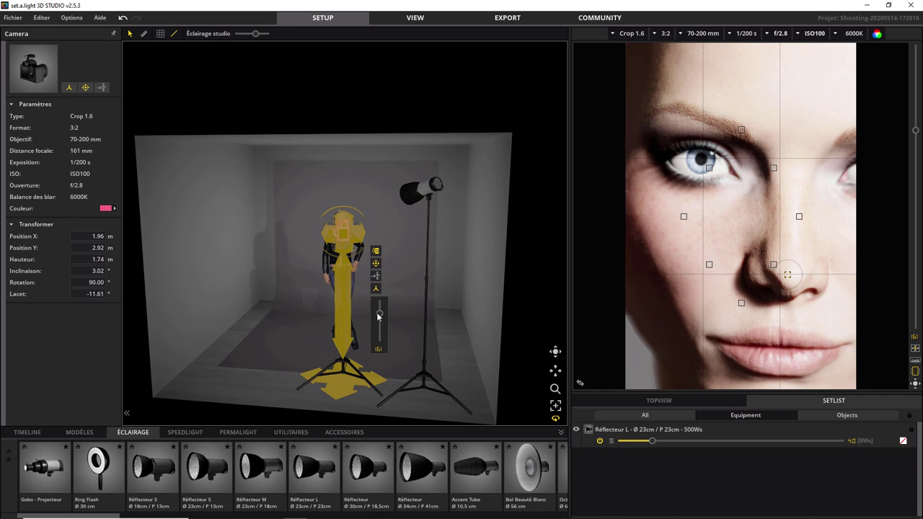
Zoom out to 143 mm and re-aim the camera to 2.97° tilt, -11.70° yaw.
drag(381, 316, 379, 329)
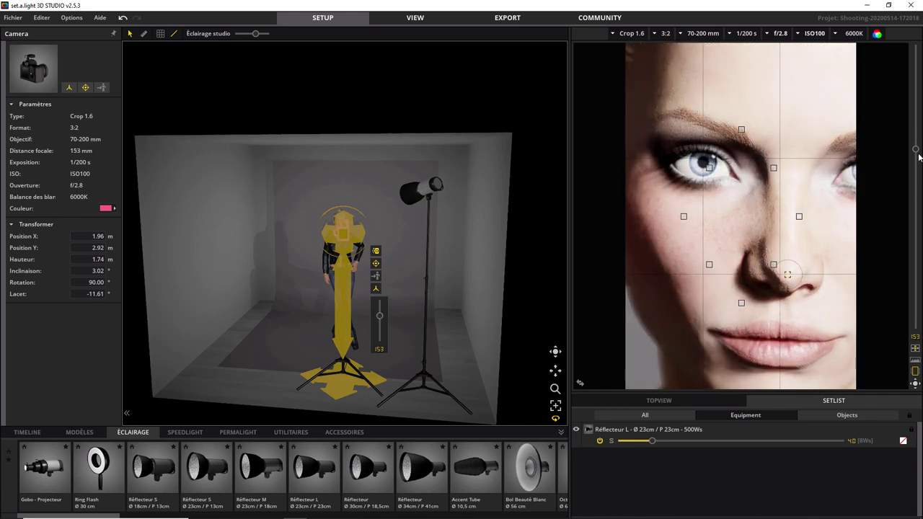
mouse_move(916, 152)
mouse_down()
mouse_move(914, 232)
mouse_move(916, 136)
mouse_move(916, 170)
mouse_up()
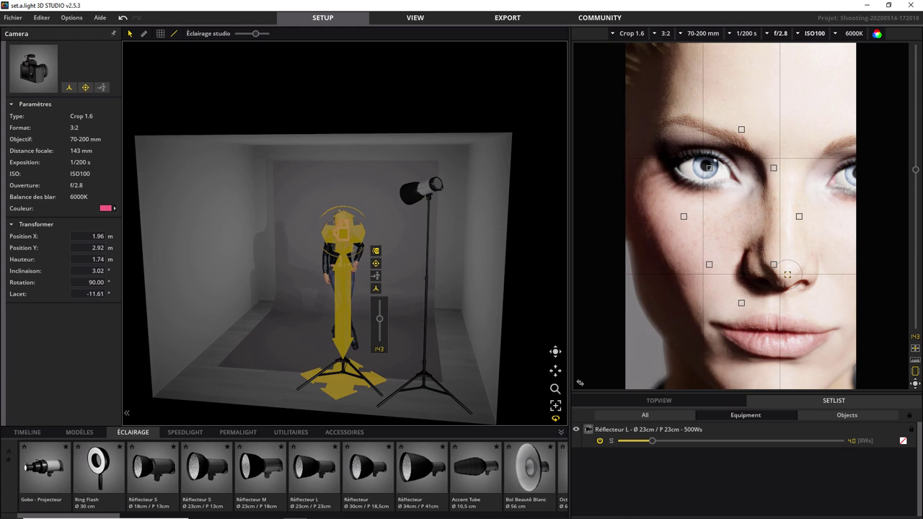
drag(916, 171, 916, 170)
key(ctrl+z)
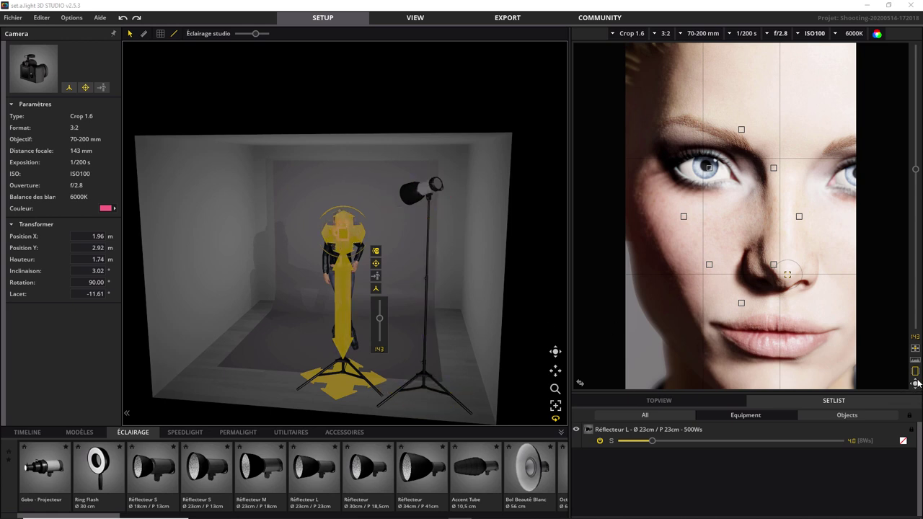
mouse_move(915, 384)
mouse_down()
mouse_move(818, 382)
mouse_move(814, 348)
mouse_move(920, 379)
mouse_up()
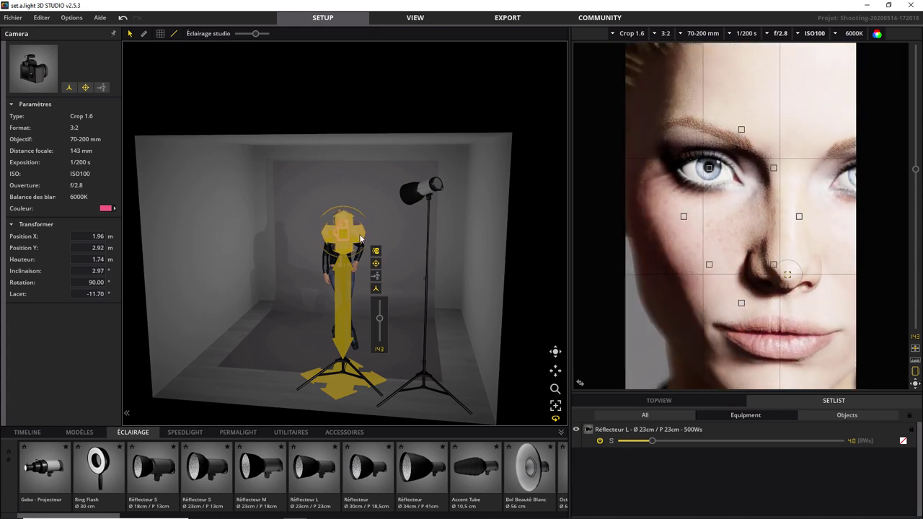
mouse_move(894, 60)
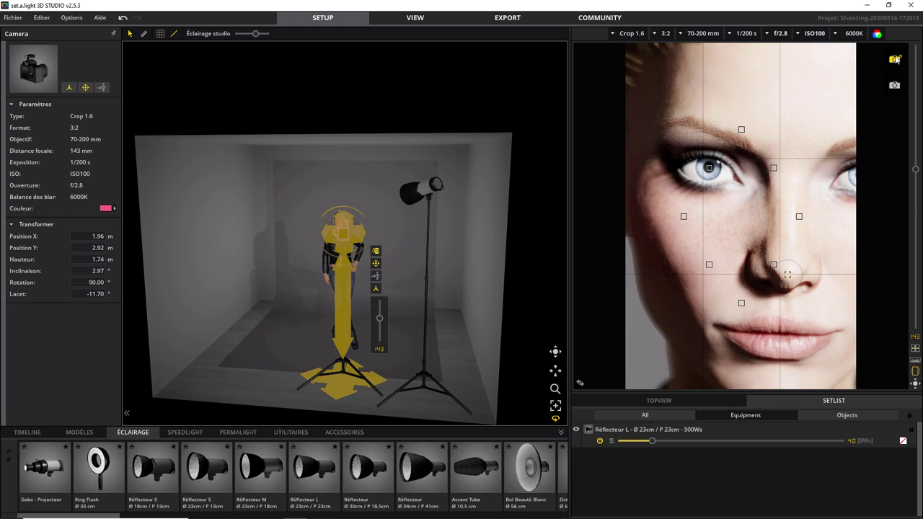
click(895, 59)
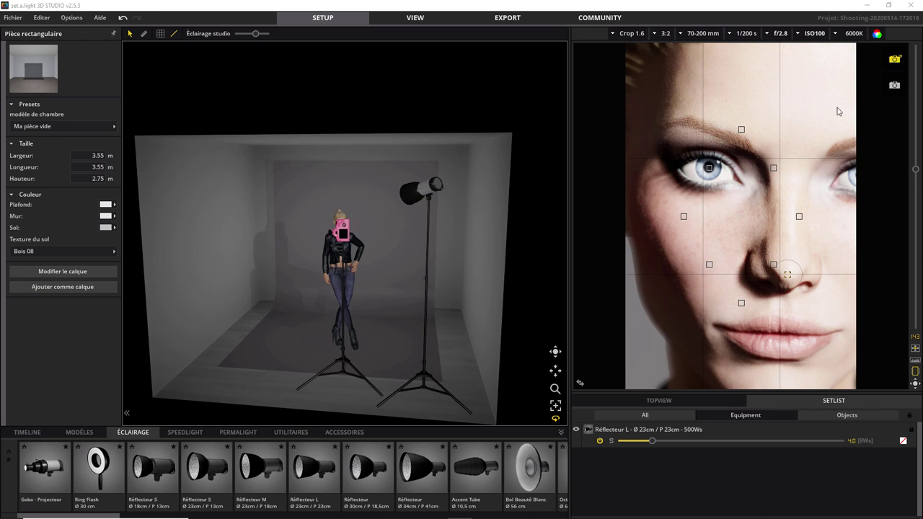
click(31, 434)
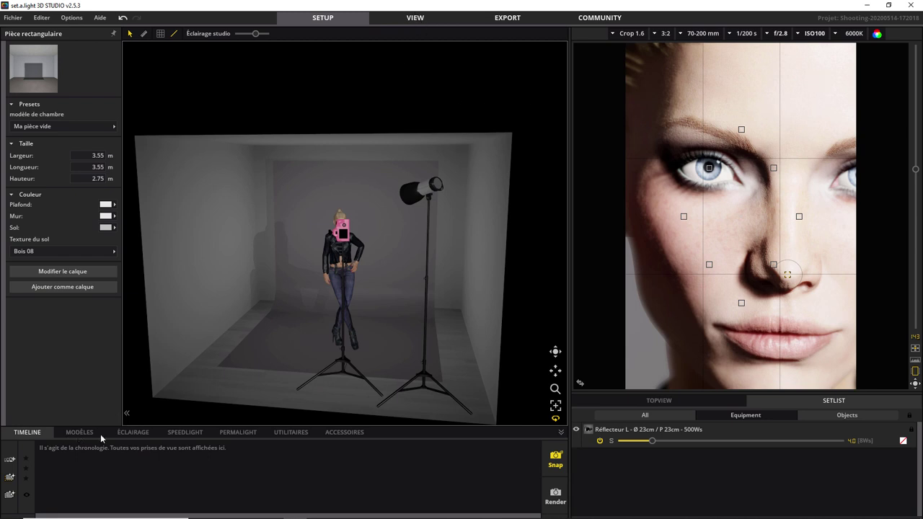
click(135, 432)
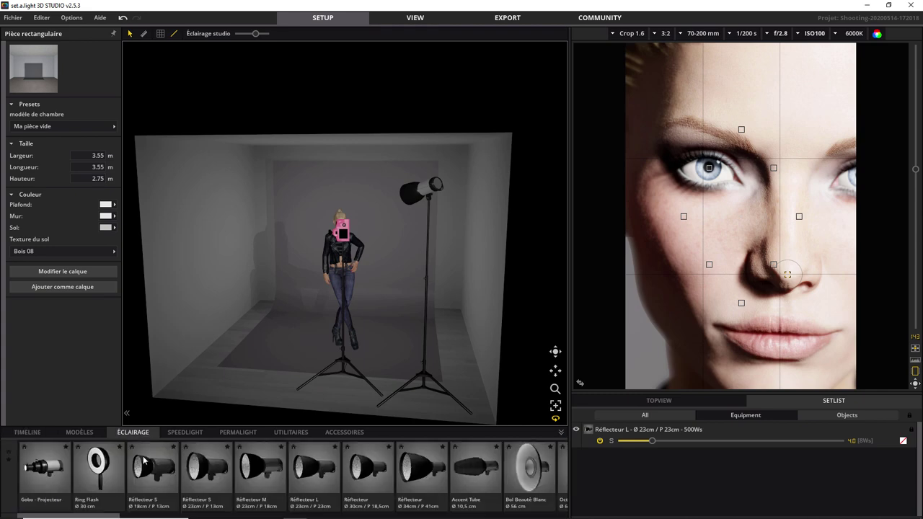
click(897, 63)
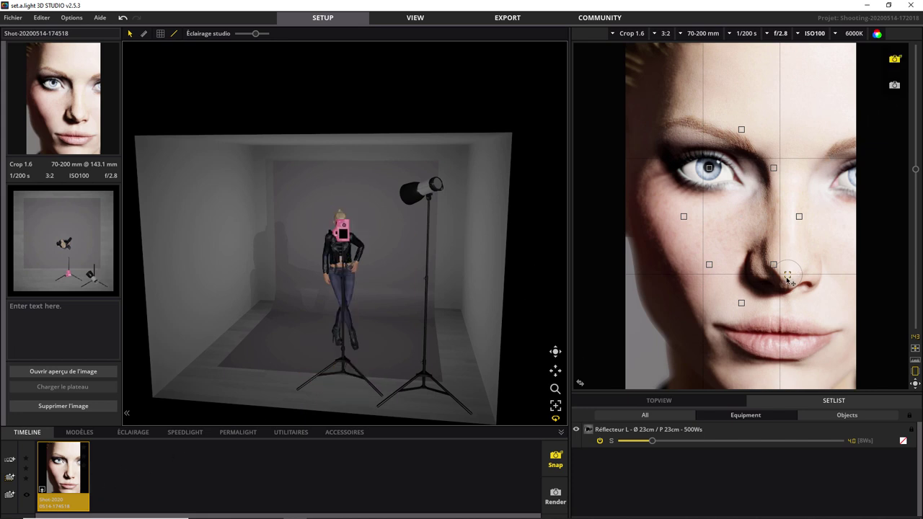
click(743, 210)
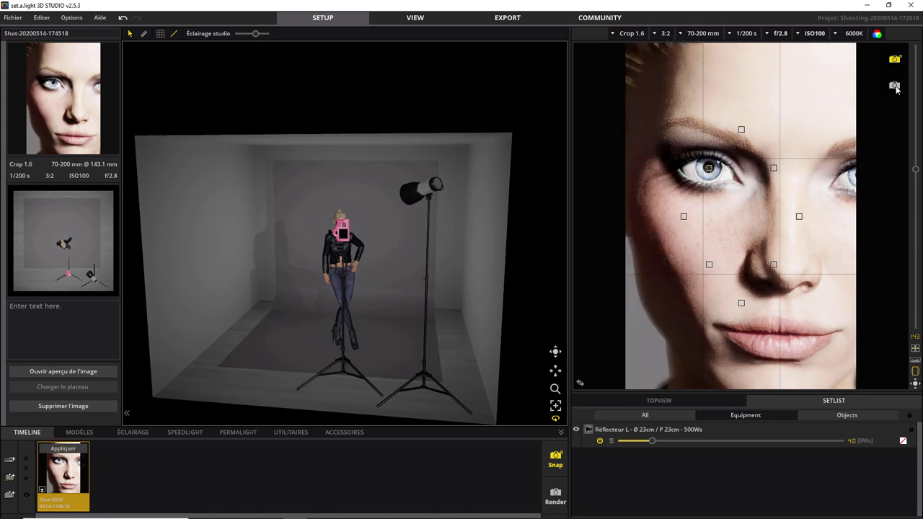
click(894, 87)
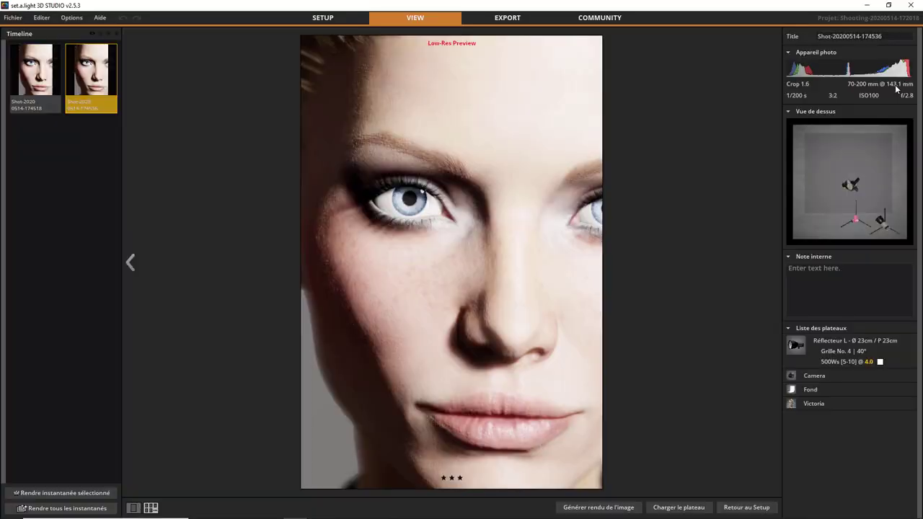